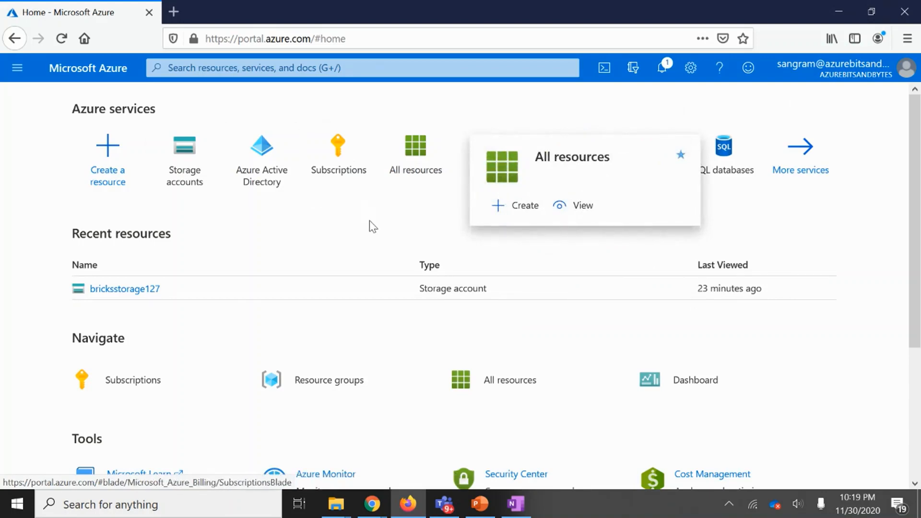
- Search the portal for "storage", open Storage accounts, and start creating a new storage account
click(266, 68)
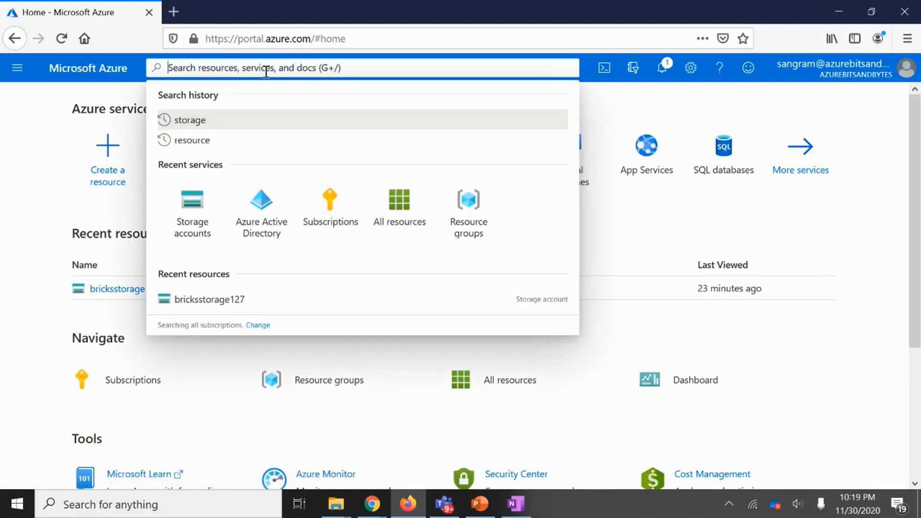
text(storage)
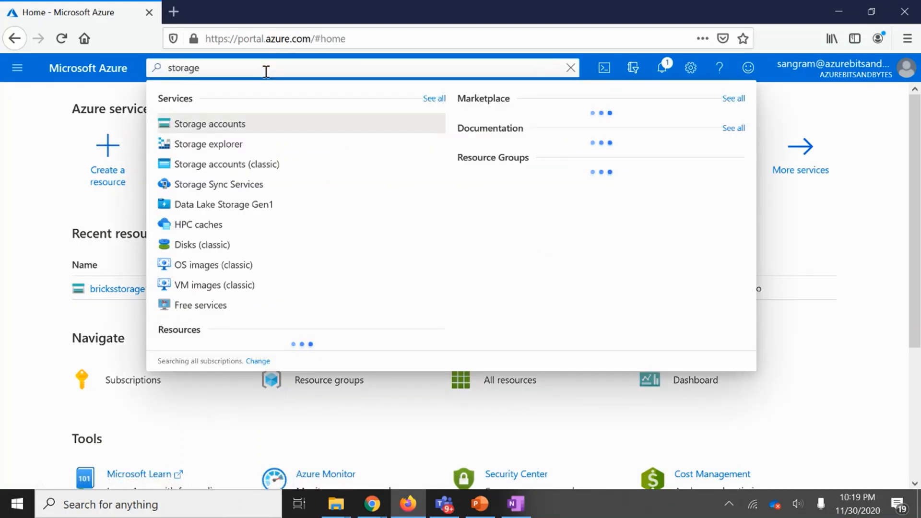
click(237, 126)
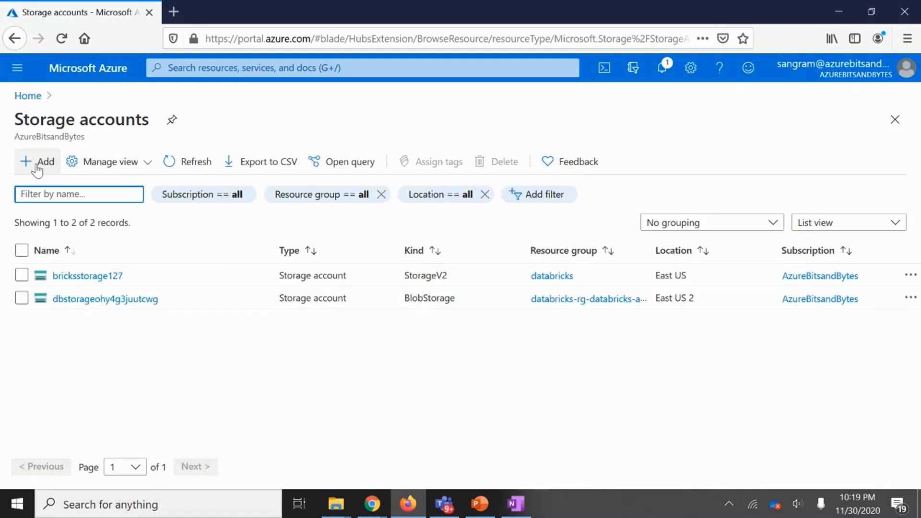
click(37, 163)
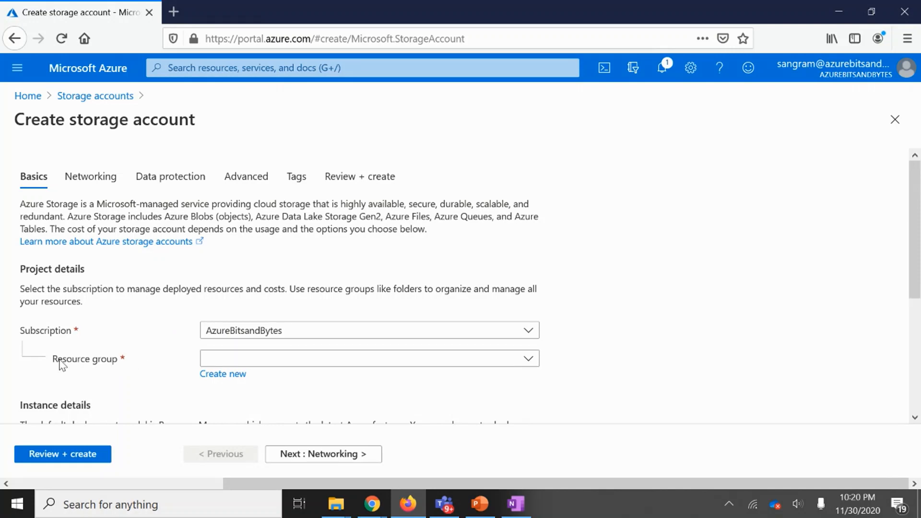
- Assign the new storage account to the existing resource group demoRG
click(255, 359)
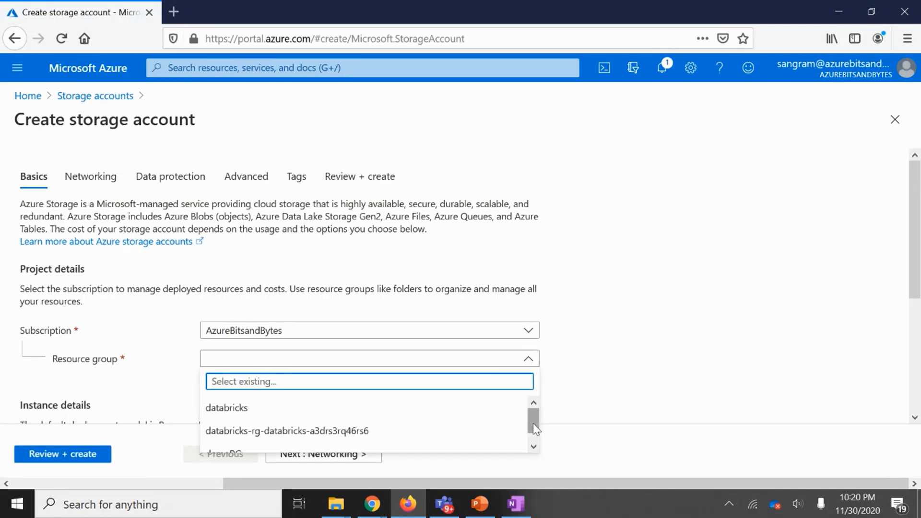
scroll(362, 437, down, 1)
click(331, 441)
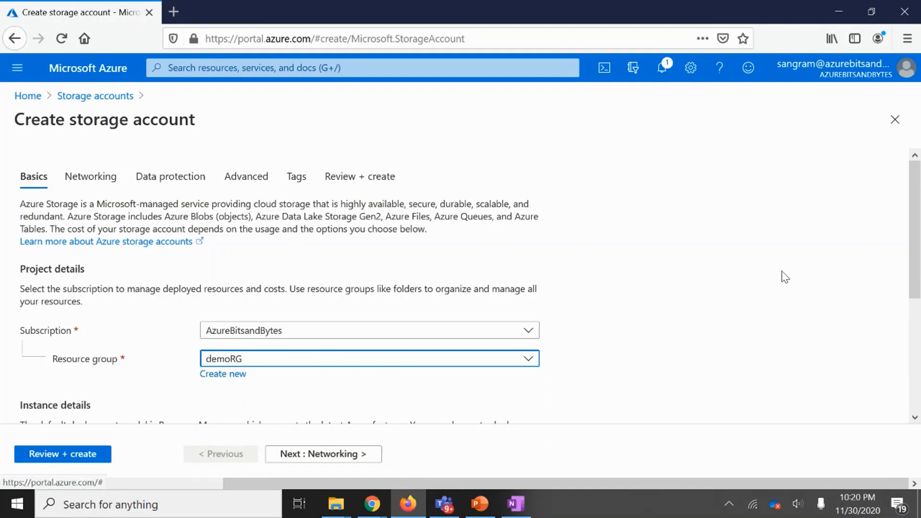
- Name the storage account demobits and choose (US) East US as its location
scroll(919, 248, down, 4)
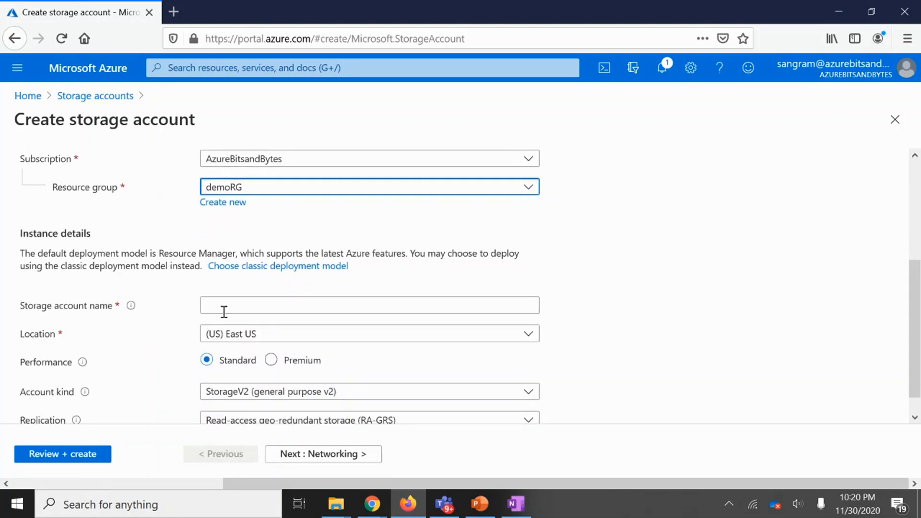
click(264, 310)
text(demo)
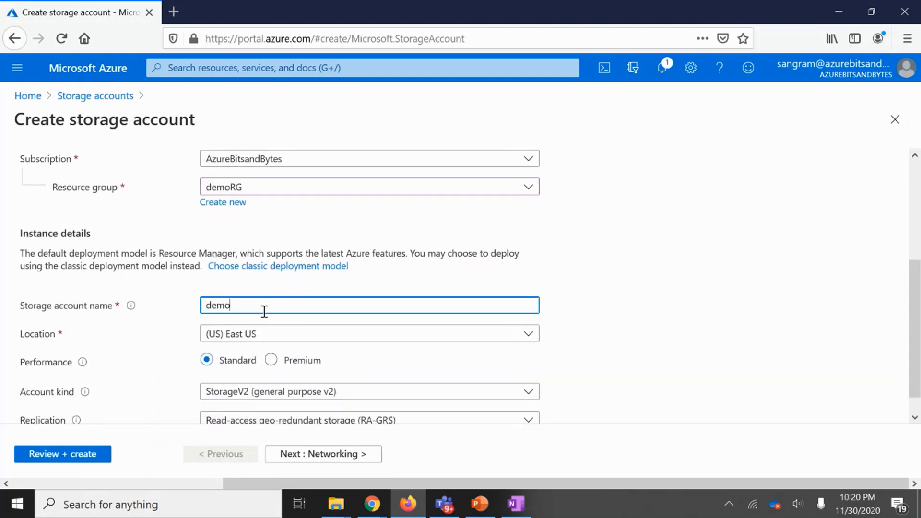
text(bits)
click(235, 338)
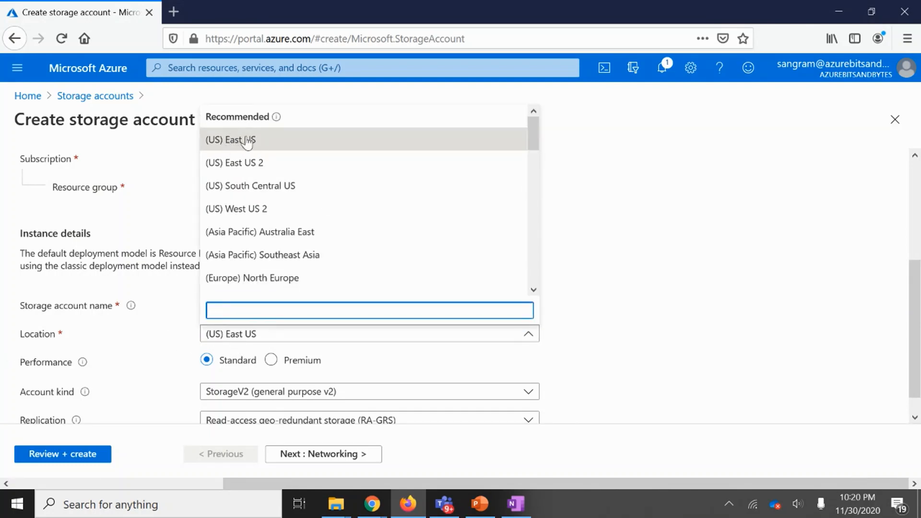
click(246, 139)
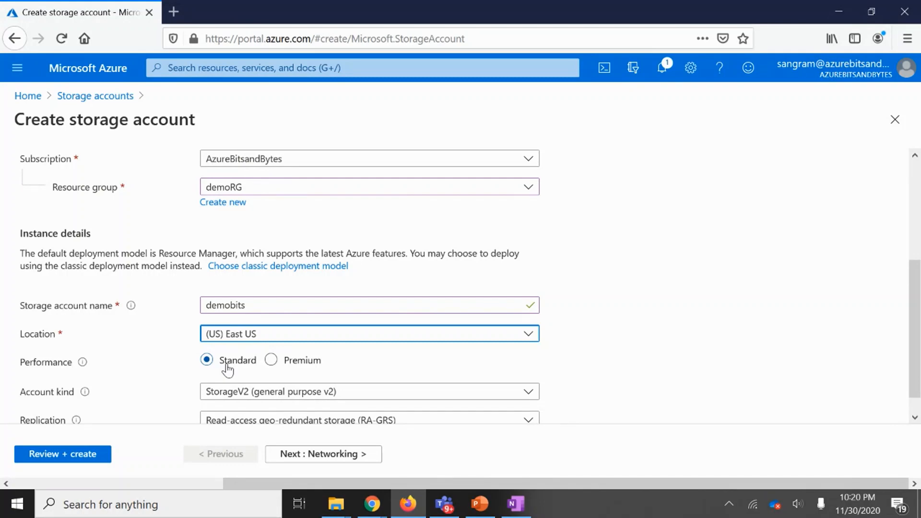
- Try the Premium performance option for the storage account, then return it to Standard
click(270, 363)
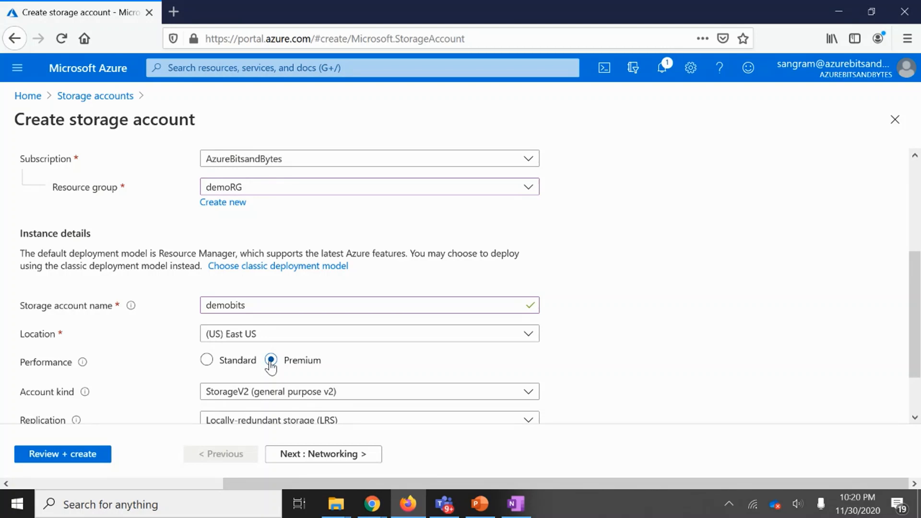
click(206, 360)
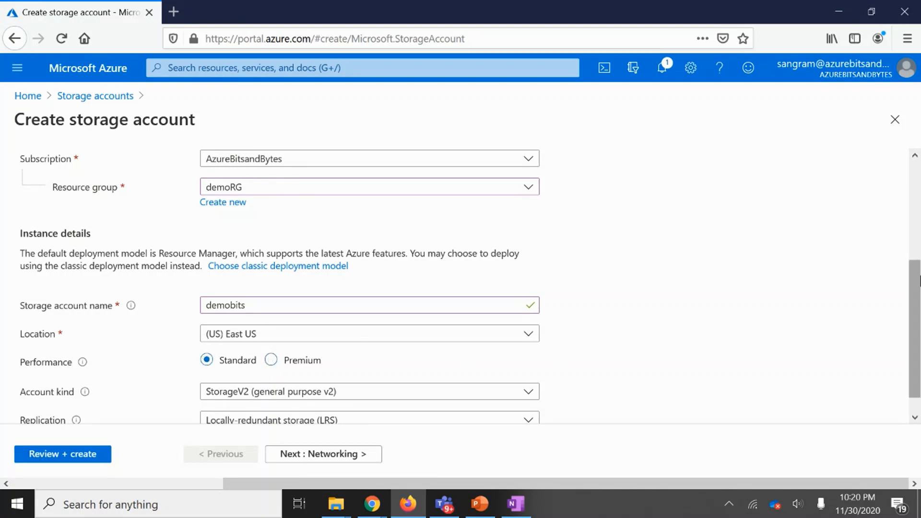
- Review the available replication options and the list of locations for the storage account, leaving both selections as they are
scroll(918, 281, down, 1)
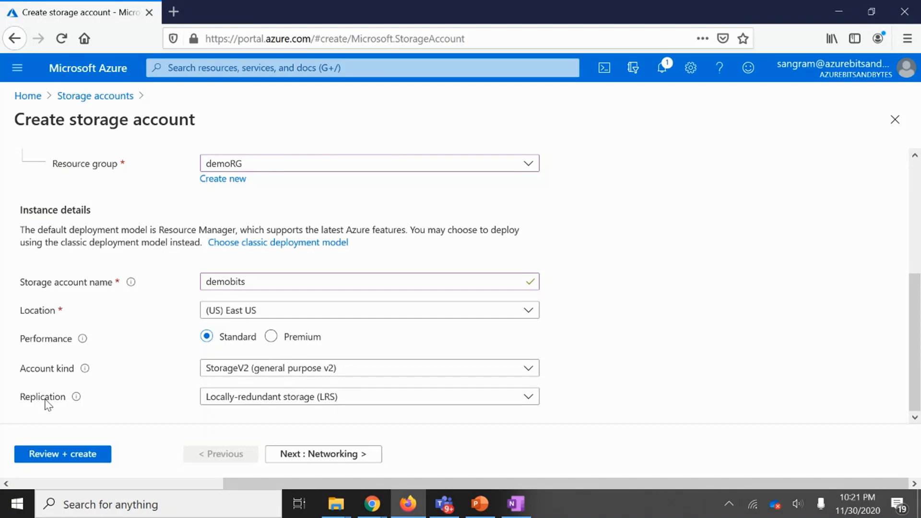
click(379, 397)
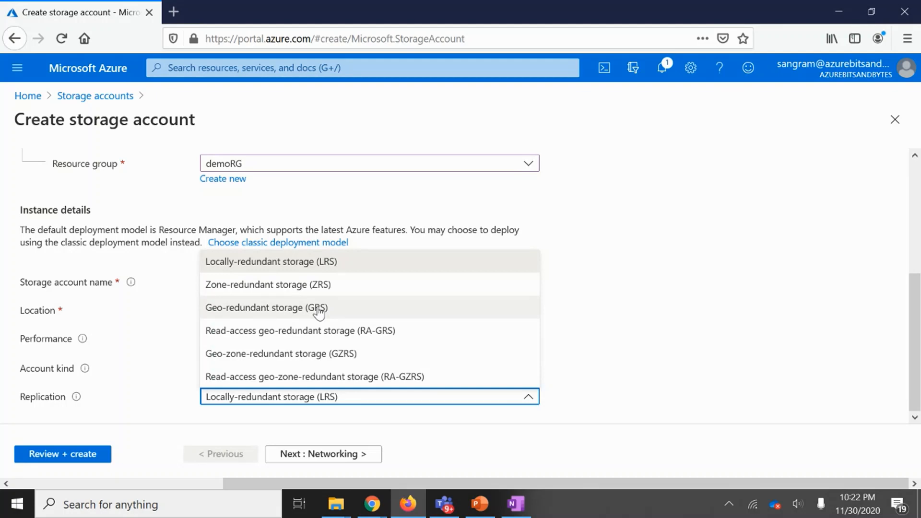
click(733, 232)
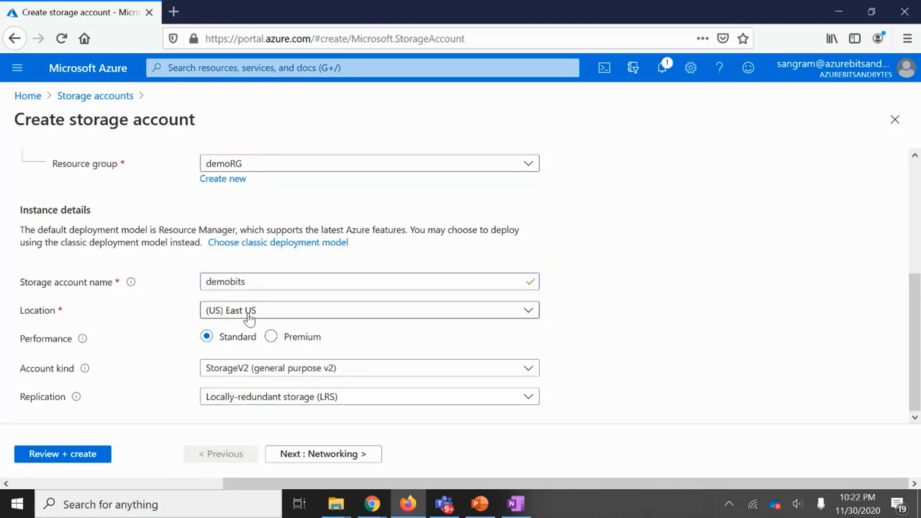
click(267, 316)
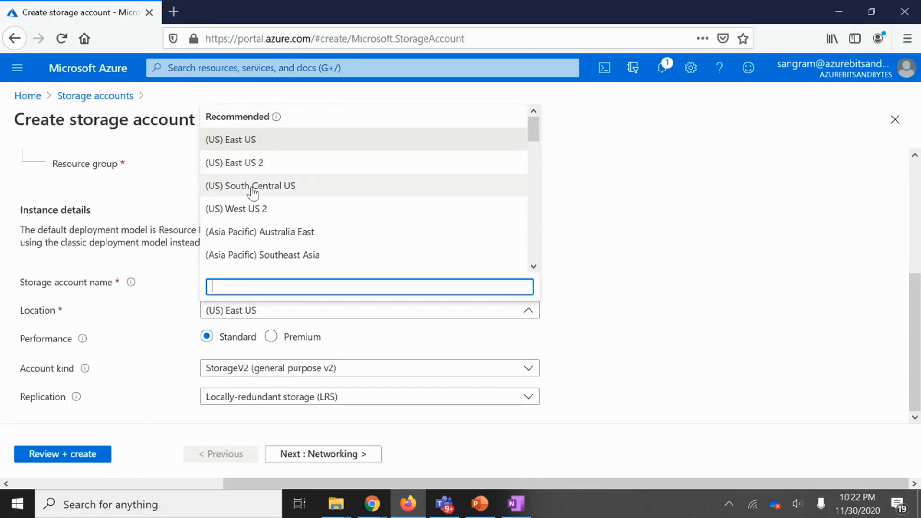
click(651, 320)
click(501, 404)
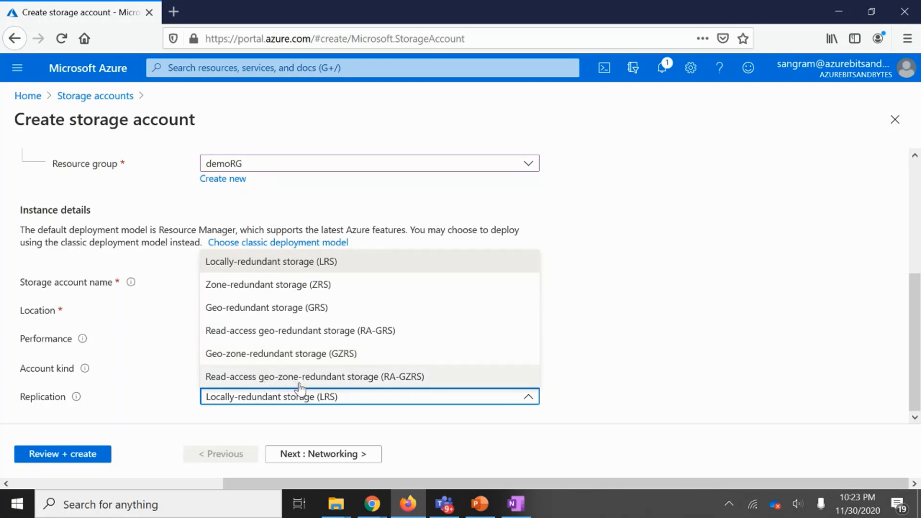
click(662, 307)
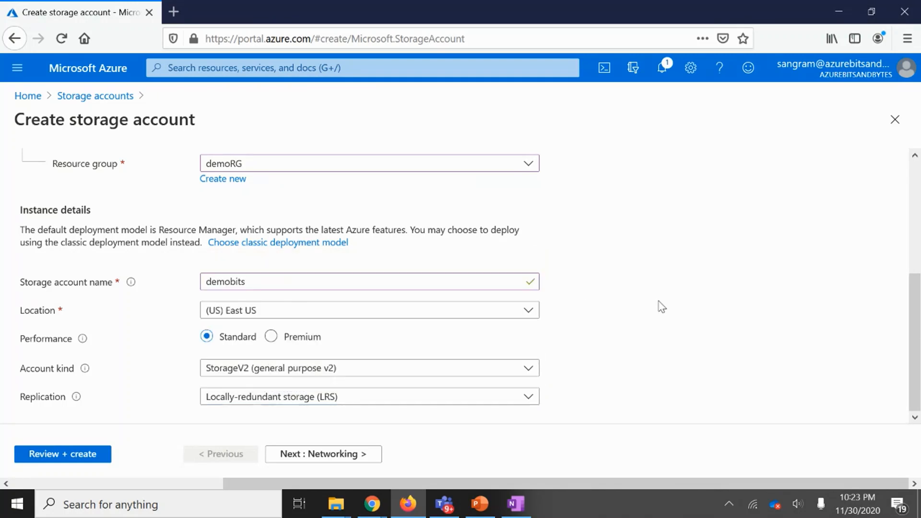
- Set replication to Locally-redundant storage (LRS) and continue to the Networking settings
click(461, 401)
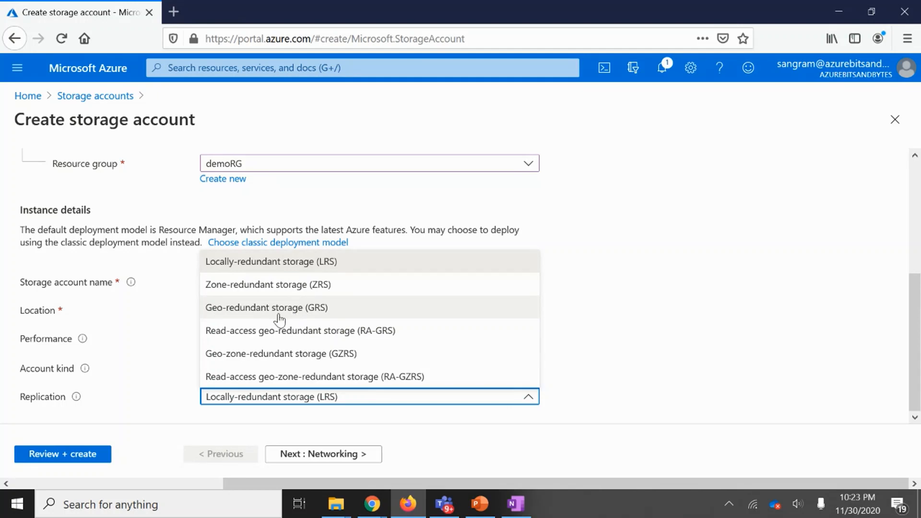
click(280, 262)
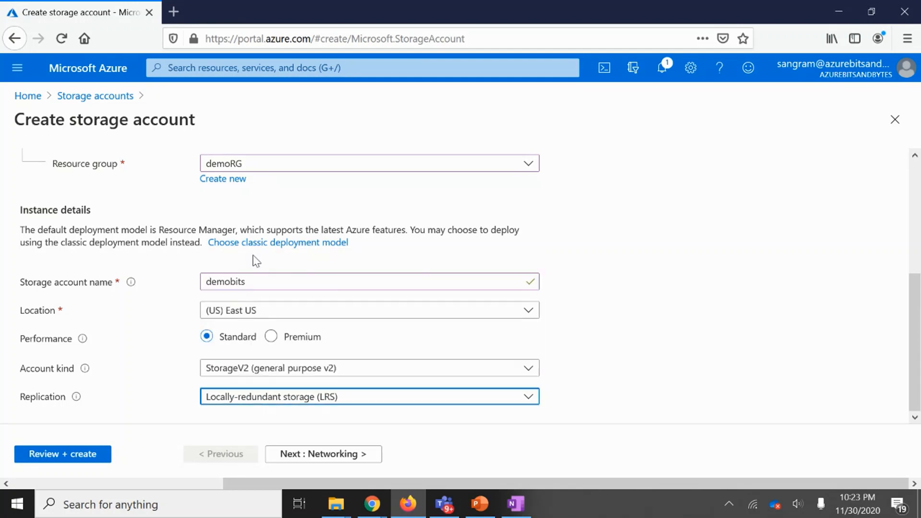
click(343, 459)
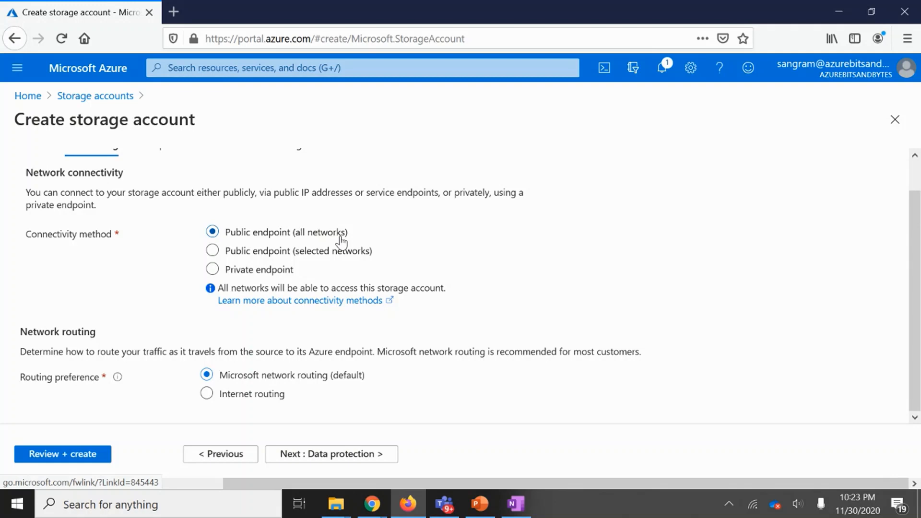
- Try the selected-networks public endpoint, return connectivity to Public endpoint (all networks), and continue to the Data protection settings
click(213, 250)
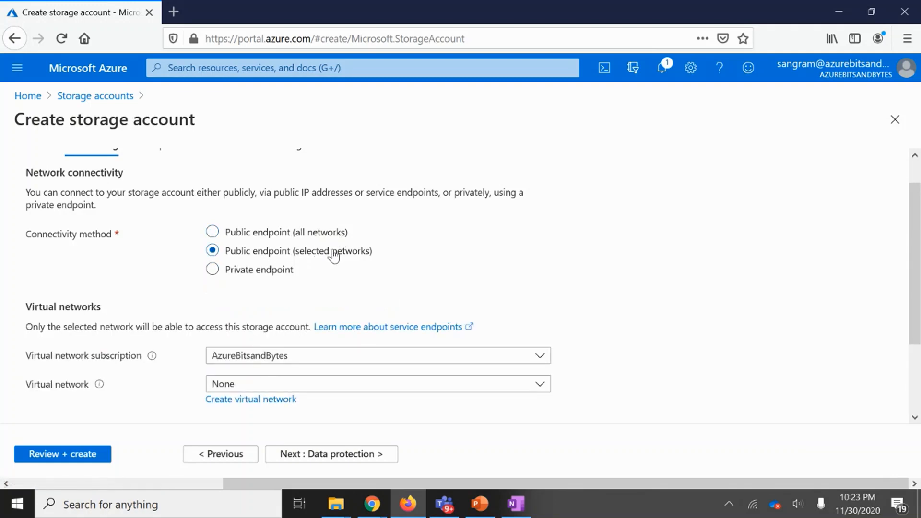
click(212, 233)
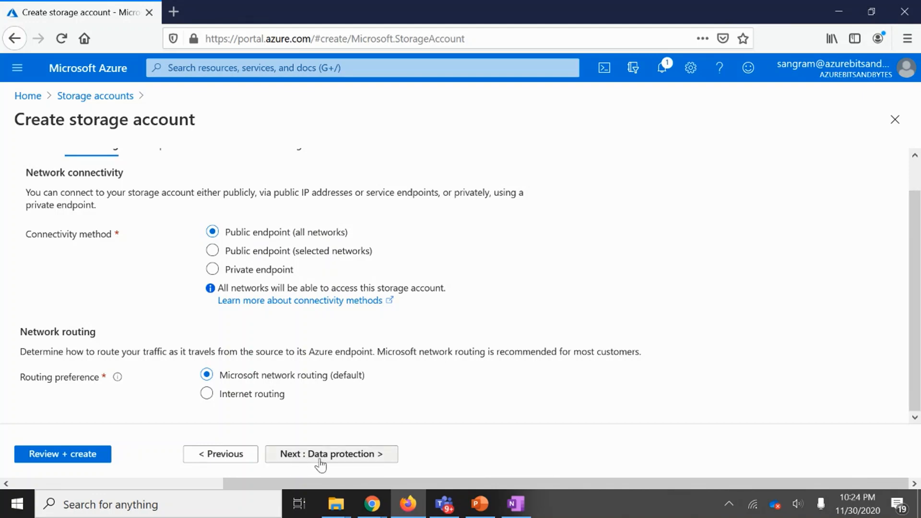
click(275, 462)
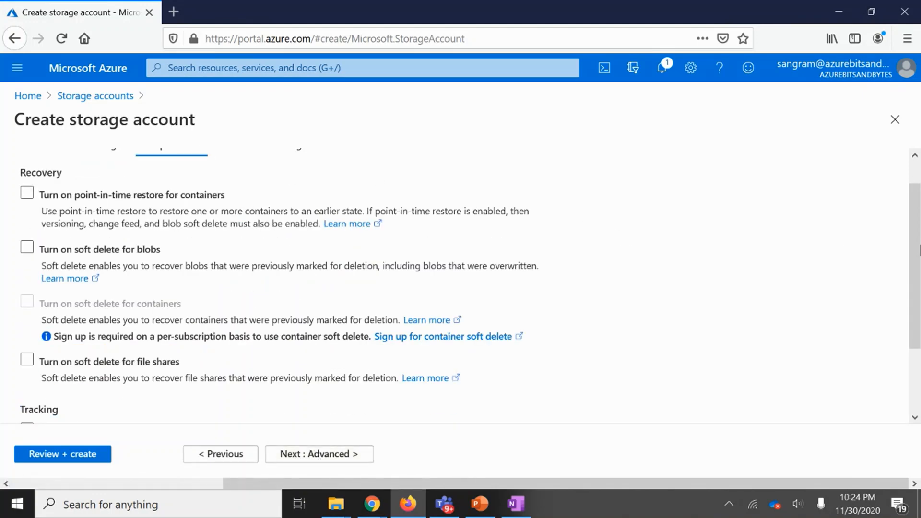
- Turn on point-in-time restore for containers in the recovery settings
scroll(183, 208, up, 1)
click(27, 225)
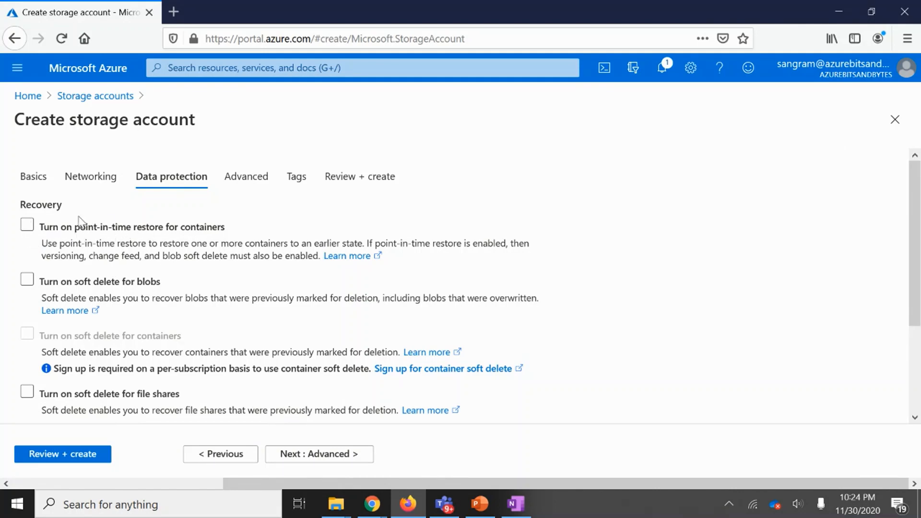
click(28, 226)
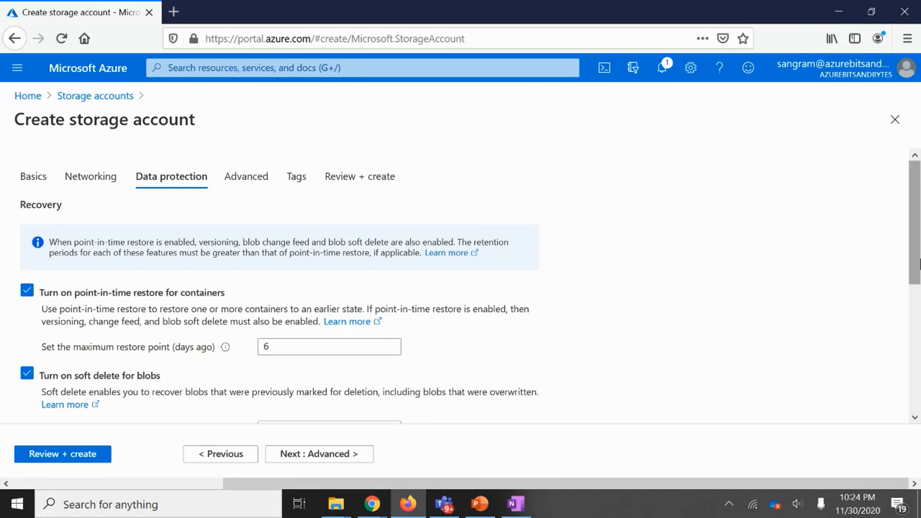
scroll(144, 307, down, 3)
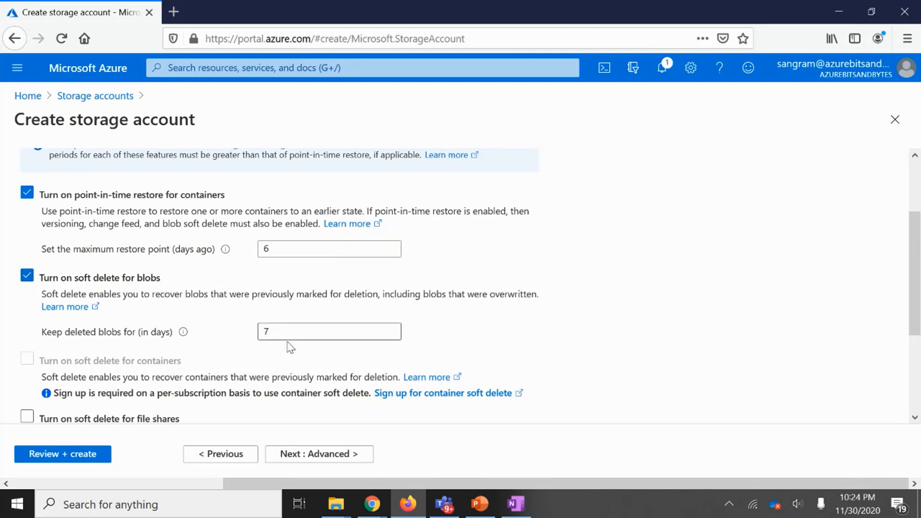
click(270, 331)
key(BackSpace)
key(ctrl+z)
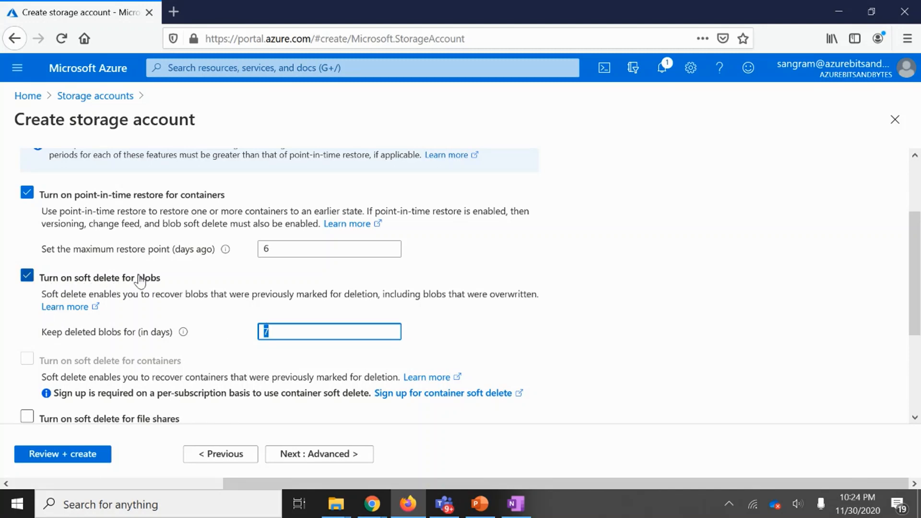
- Turn off versioning for blobs and the blob change feed in the tracking settings
scroll(916, 338, down, 3)
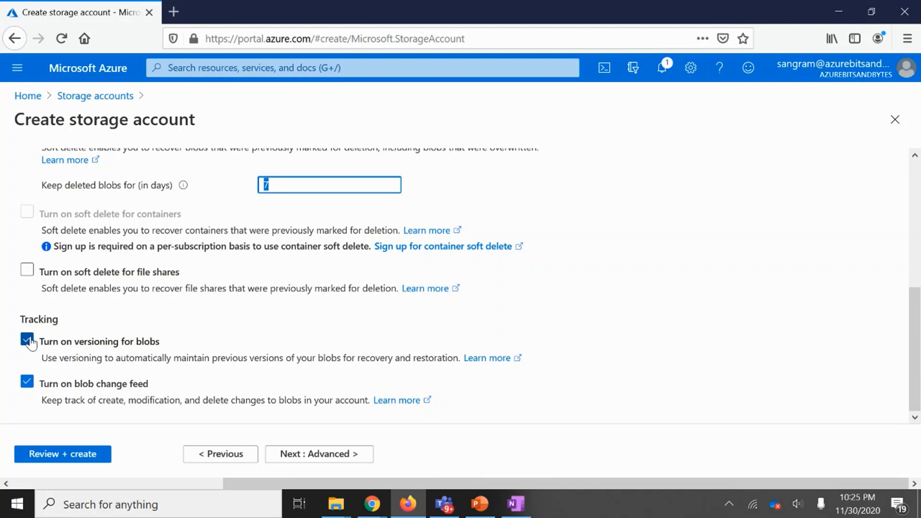
click(28, 340)
click(27, 382)
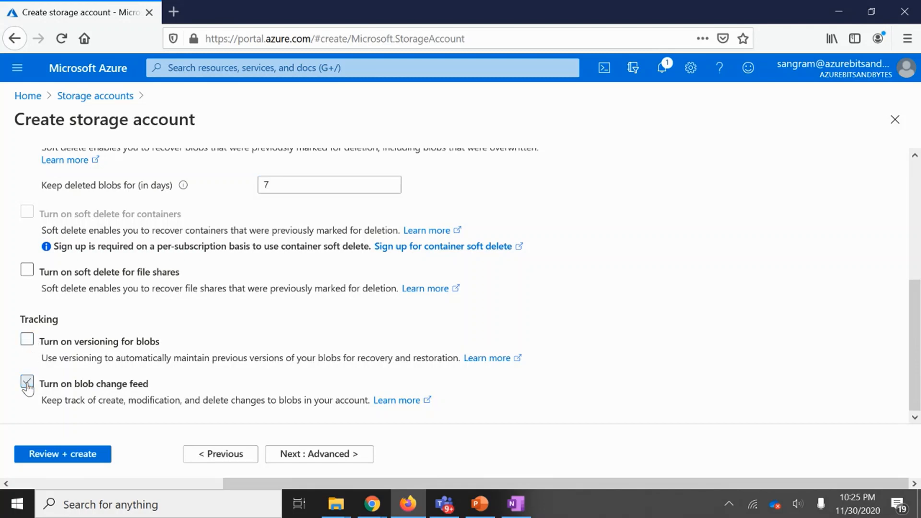
- Open the Advanced settings of the new storage account and select Version 1.2 as the minimum TLS version
scroll(192, 248, up, 5)
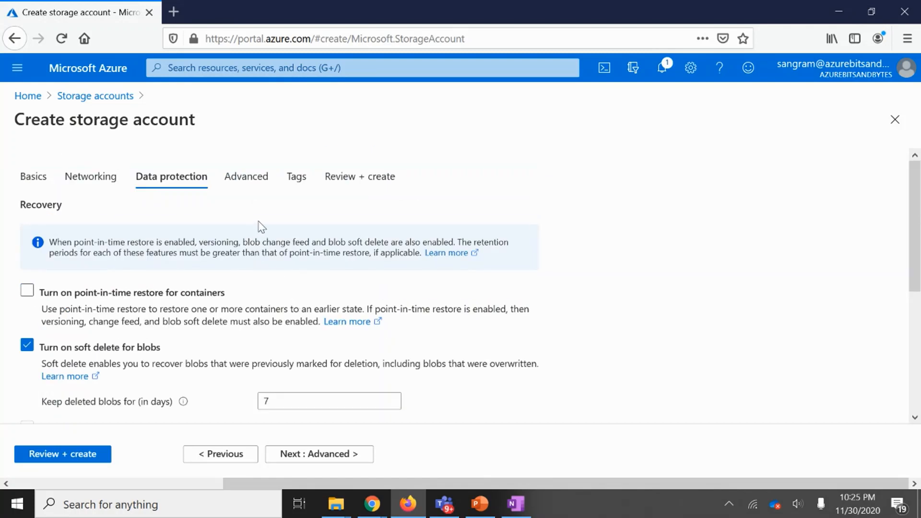
click(244, 187)
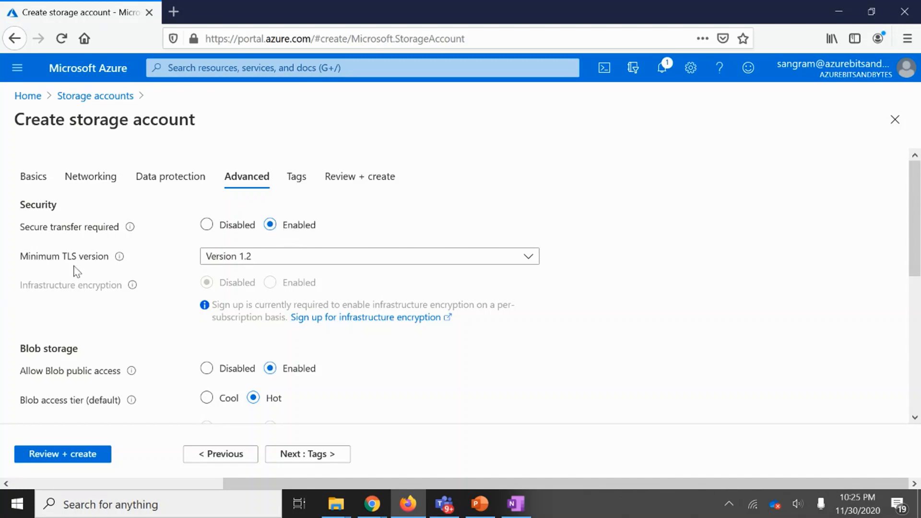
click(261, 257)
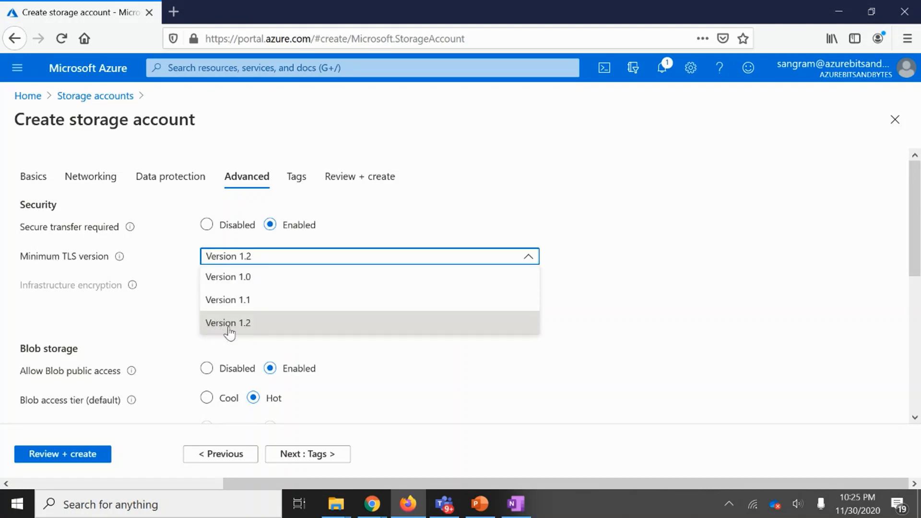
click(229, 329)
scroll(917, 263, down, 1)
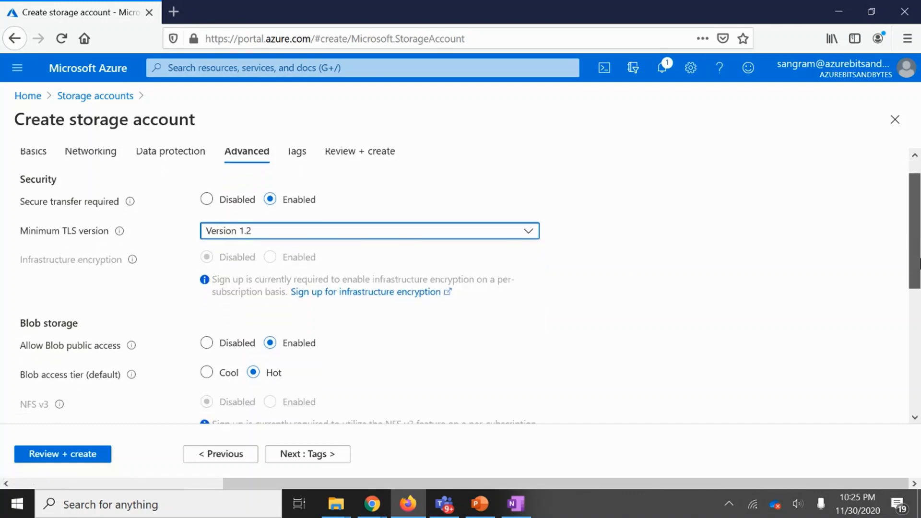
scroll(917, 262, down, 4)
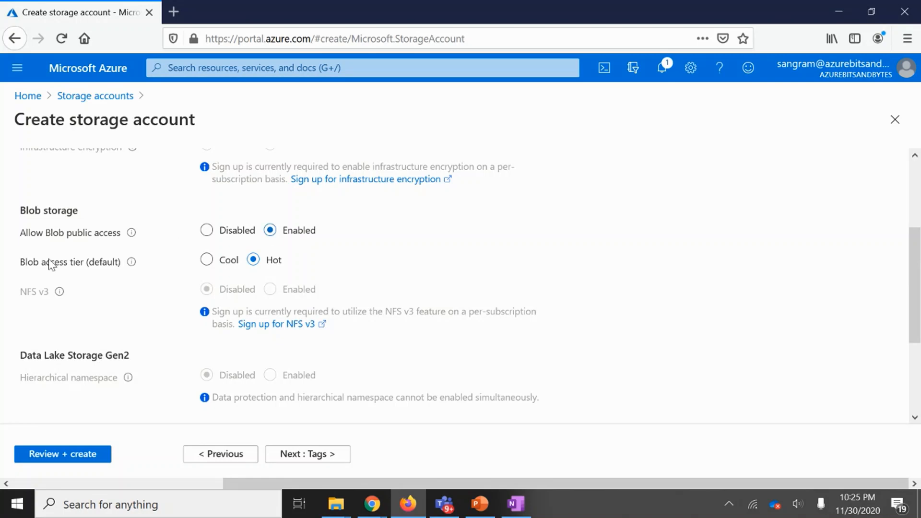
- Try Cool as the default blob access tier and set it back to Hot
drag(24, 270, 86, 267)
click(95, 271)
click(207, 260)
drag(22, 269, 89, 262)
click(253, 260)
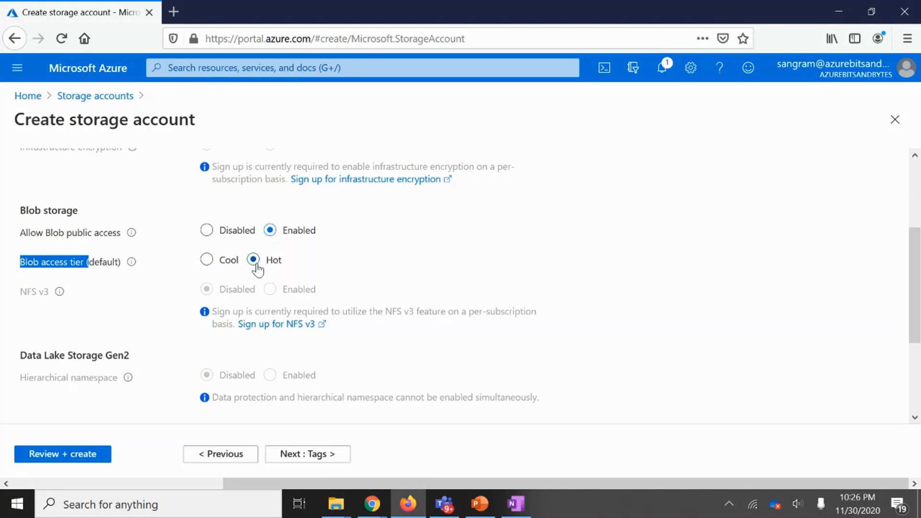
click(429, 247)
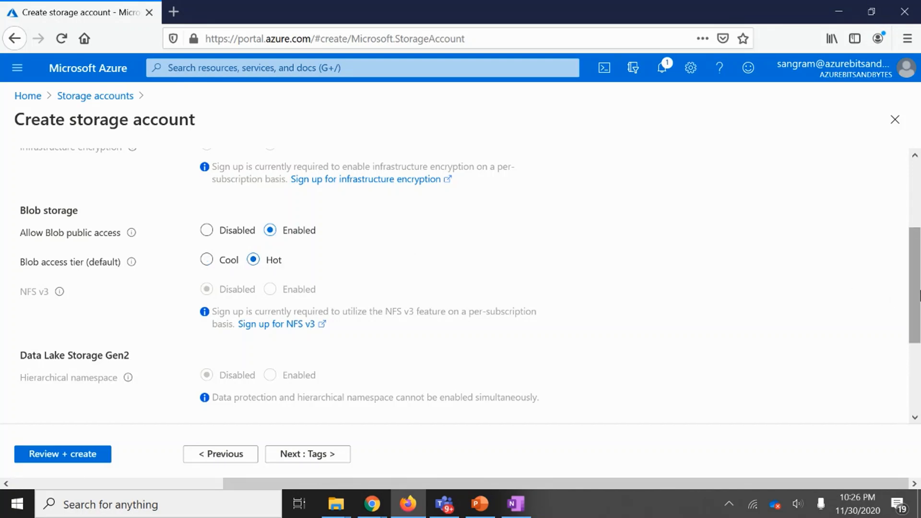
- Turn off soft delete for blobs in the data protection settings and return to the Data Lake Storage Gen2 options in the advanced settings
scroll(893, 299, down, 3)
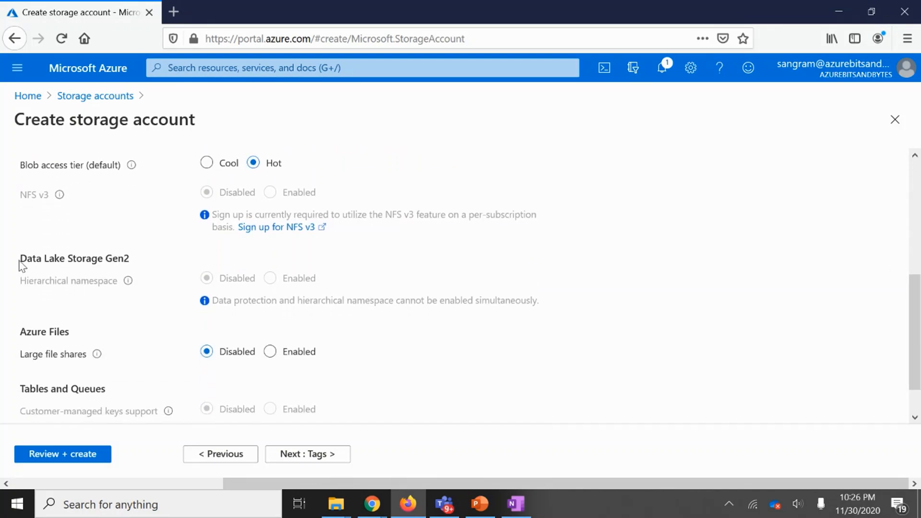
drag(21, 262, 134, 261)
drag(915, 331, 915, 360)
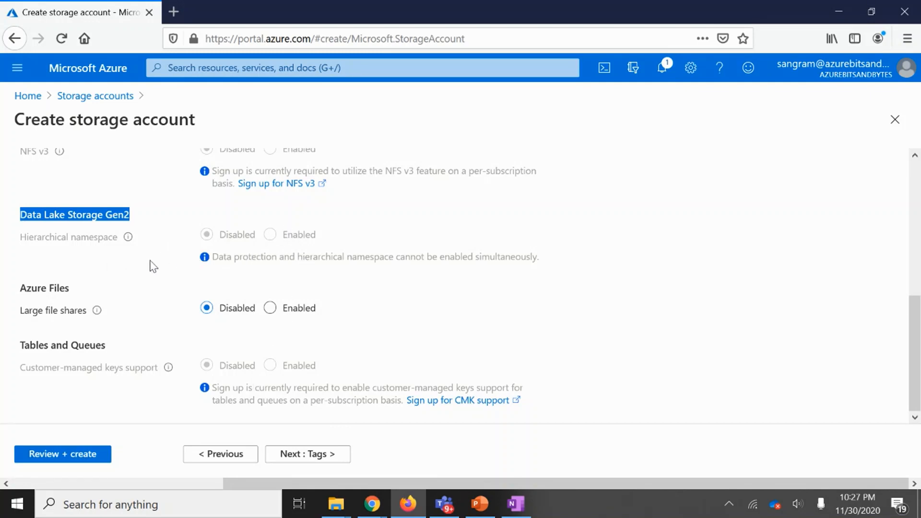
scroll(460, 288, up, 6)
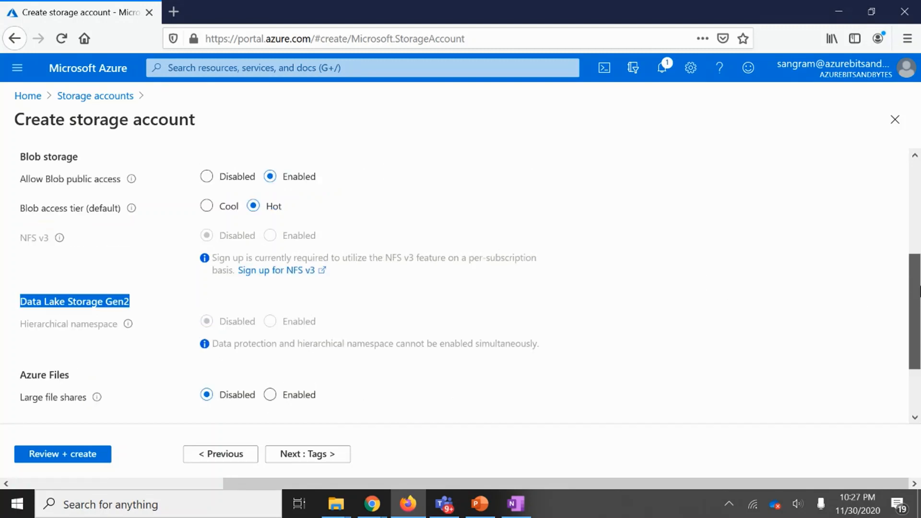
click(145, 178)
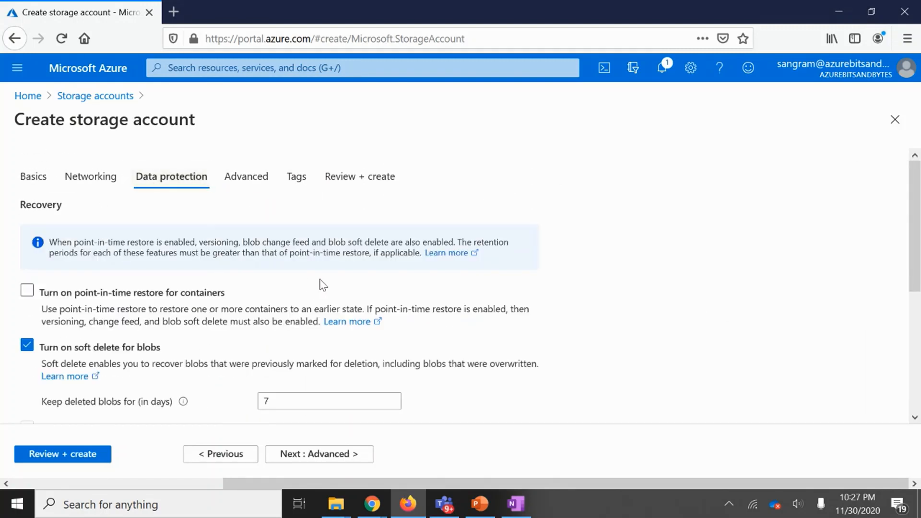
click(27, 345)
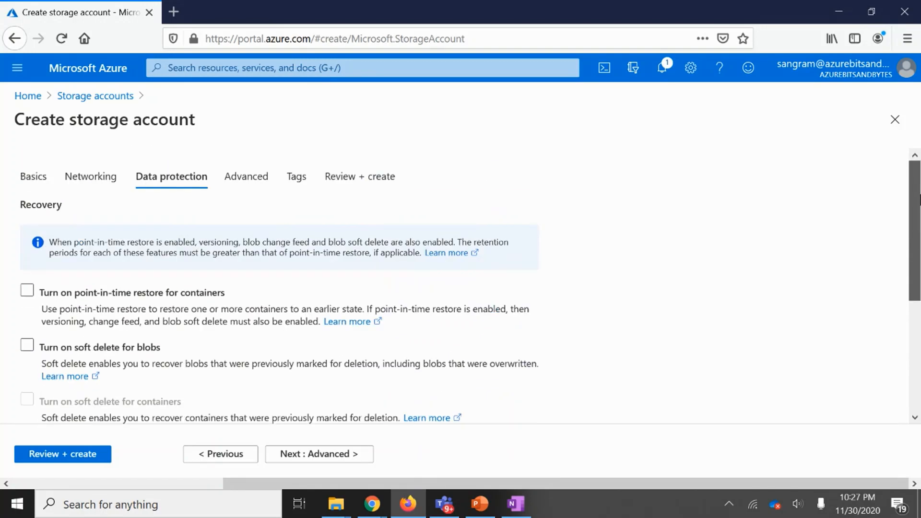
click(245, 185)
scroll(277, 276, down, 5)
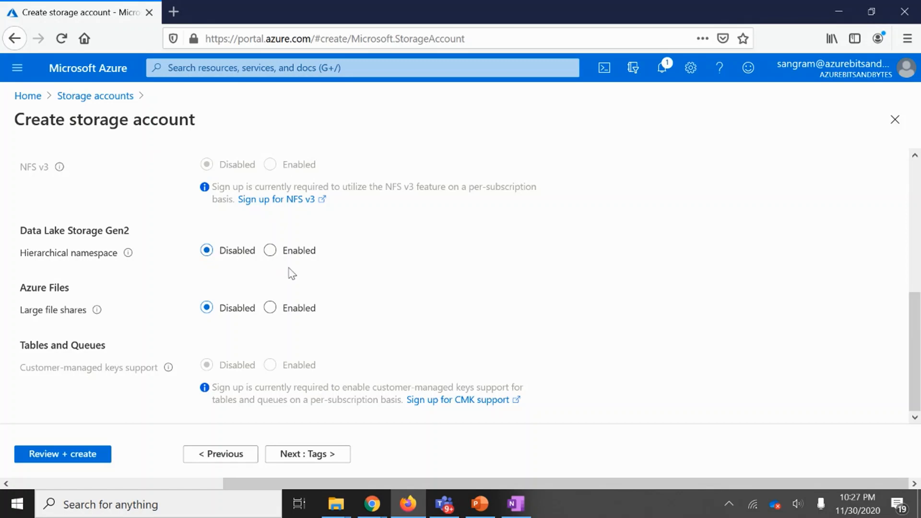
- Add a tag named TeamName with the value Payments to the new storage account
click(336, 454)
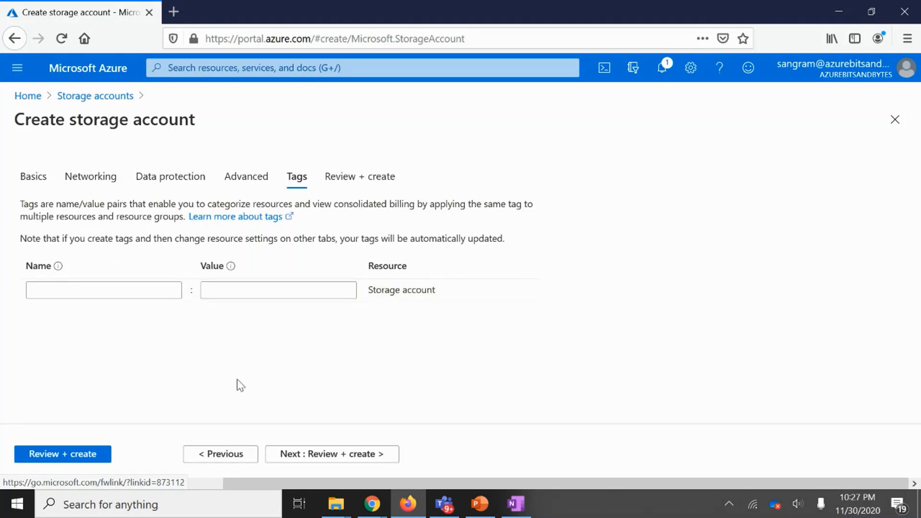
click(105, 289)
text(TeamName)
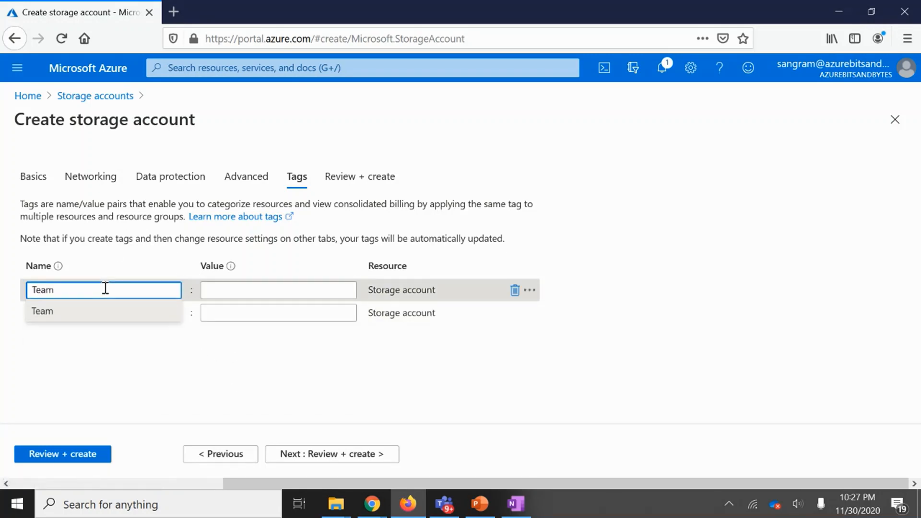
key(Tab)
text(Payments)
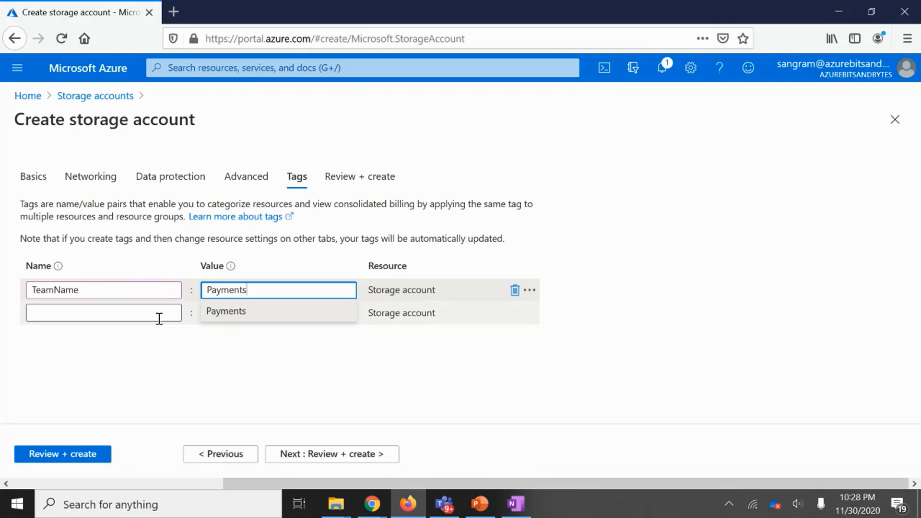
- Review and create the demobits storage account, and open the deployed resource
click(351, 457)
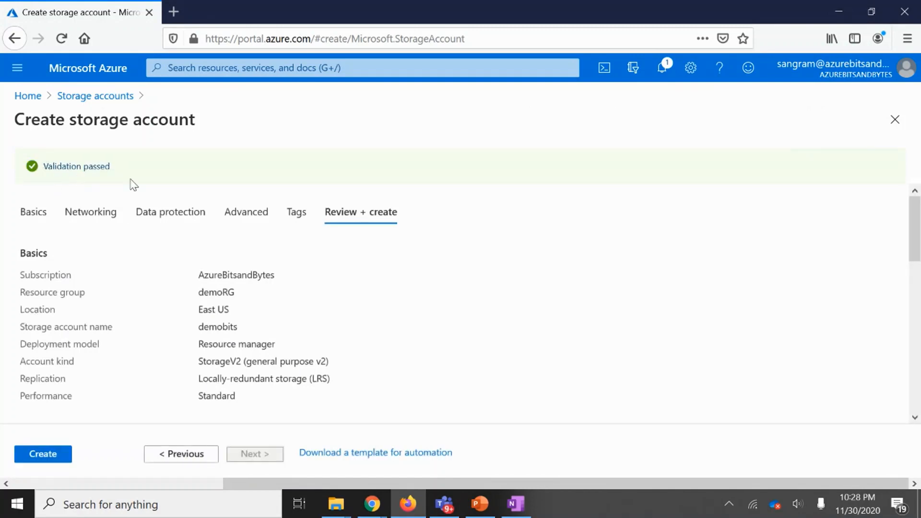
drag(917, 244, 918, 394)
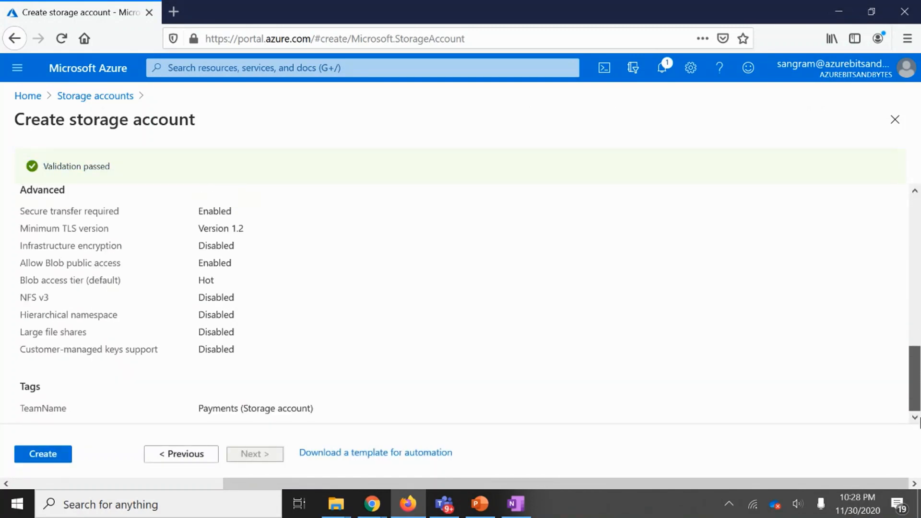
click(63, 456)
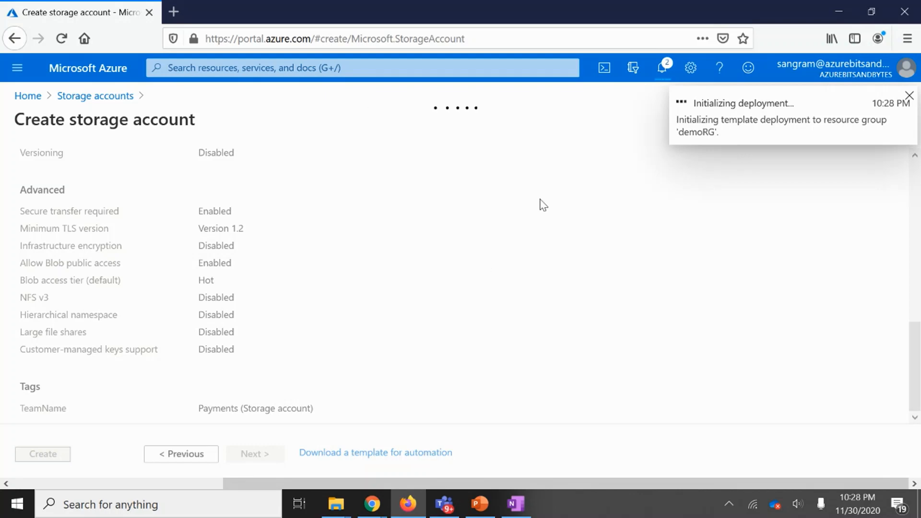
click(662, 68)
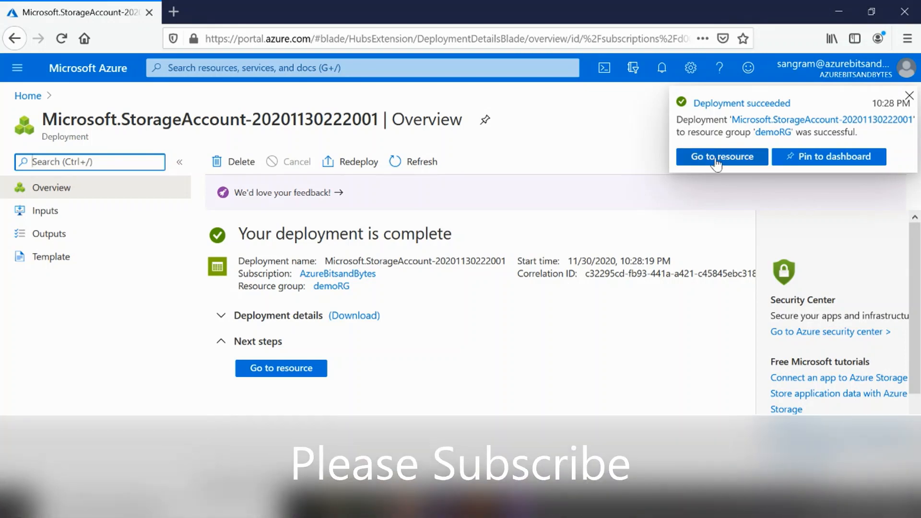
click(717, 162)
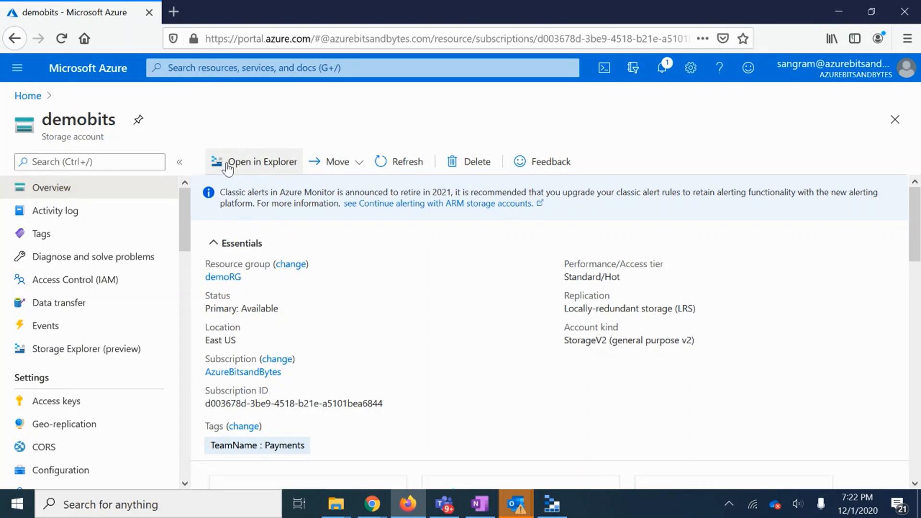
- Examine the Open in Explorer option, activity log, tags and problem diagnosis pages of the demobits storage account
click(262, 165)
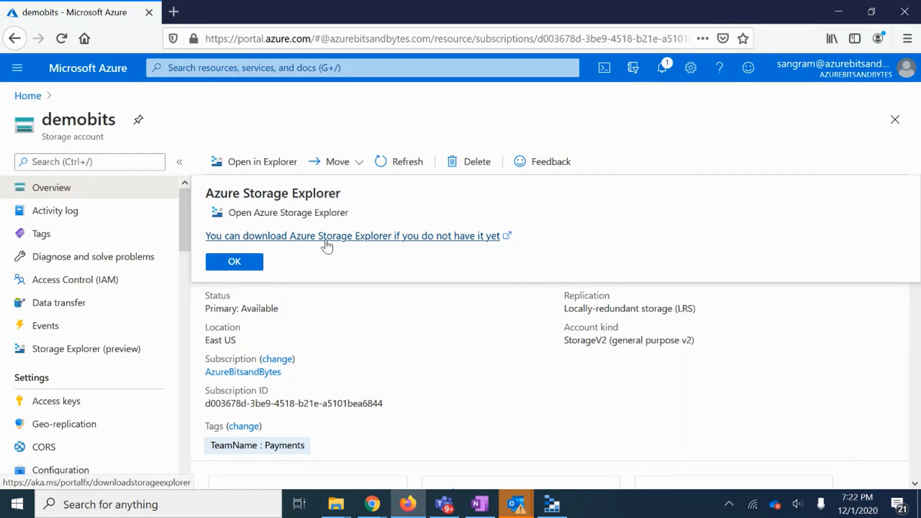
click(234, 261)
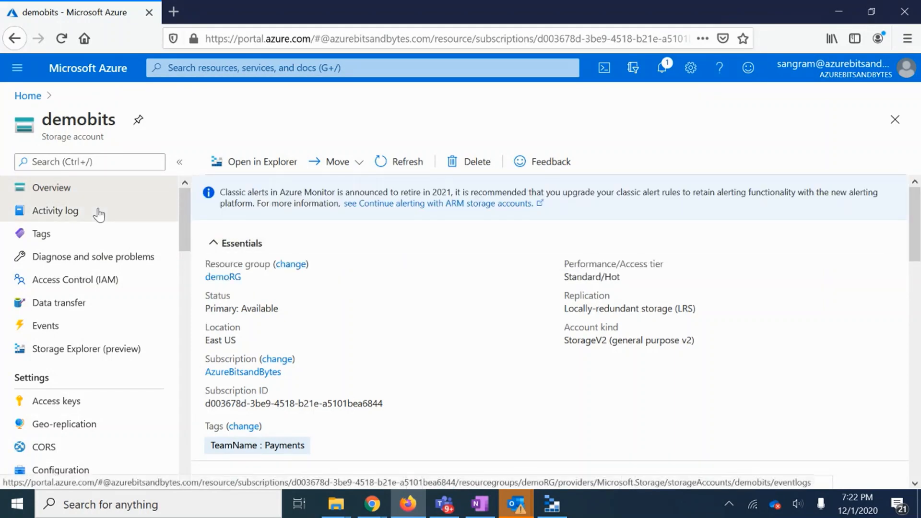
click(96, 211)
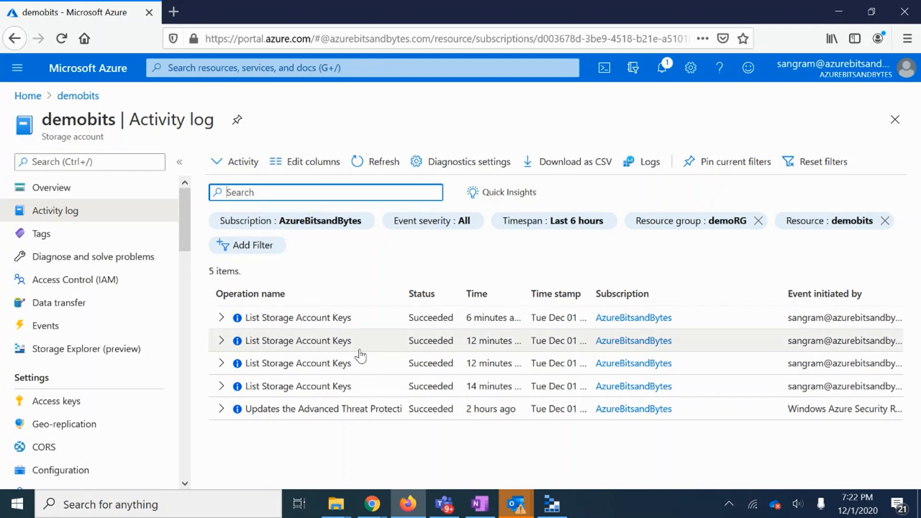
click(119, 240)
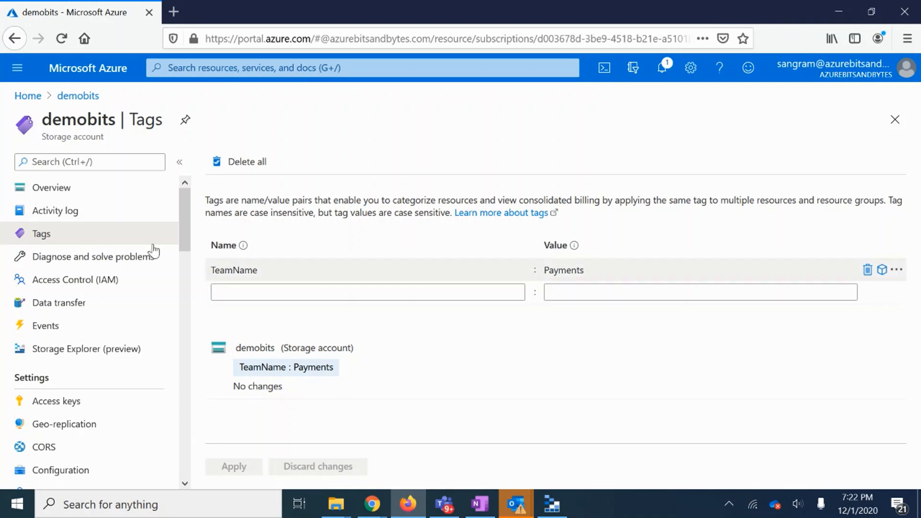
click(75, 259)
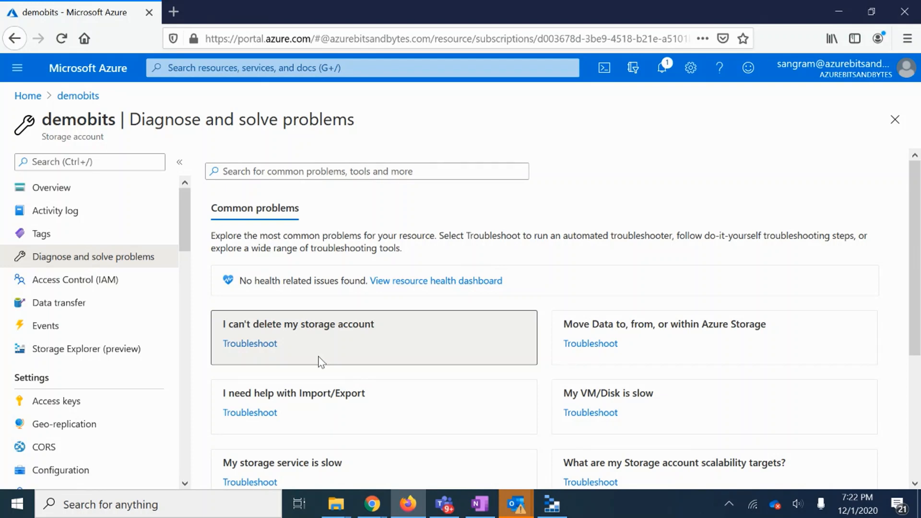
- Examine the roles offered for a new role assignment in demobits' Access Control (IAM), and view Storage Explorer (preview)
click(78, 286)
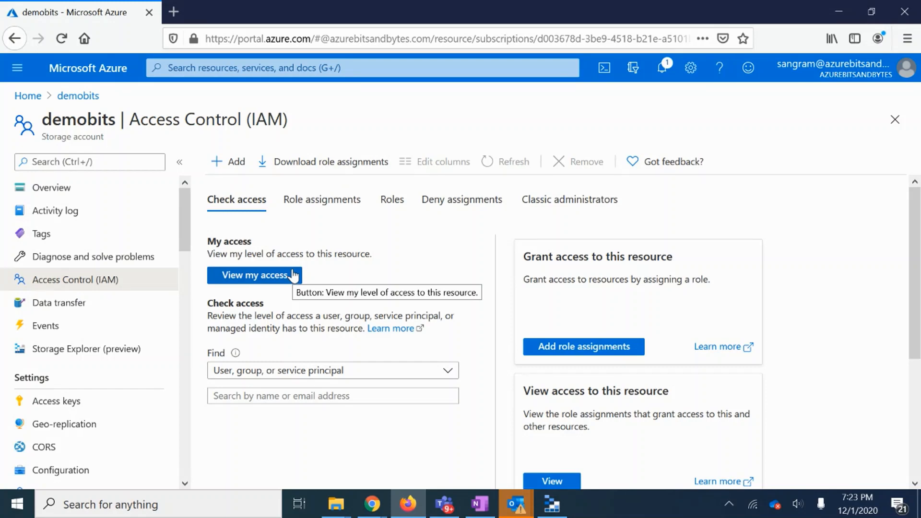
click(315, 202)
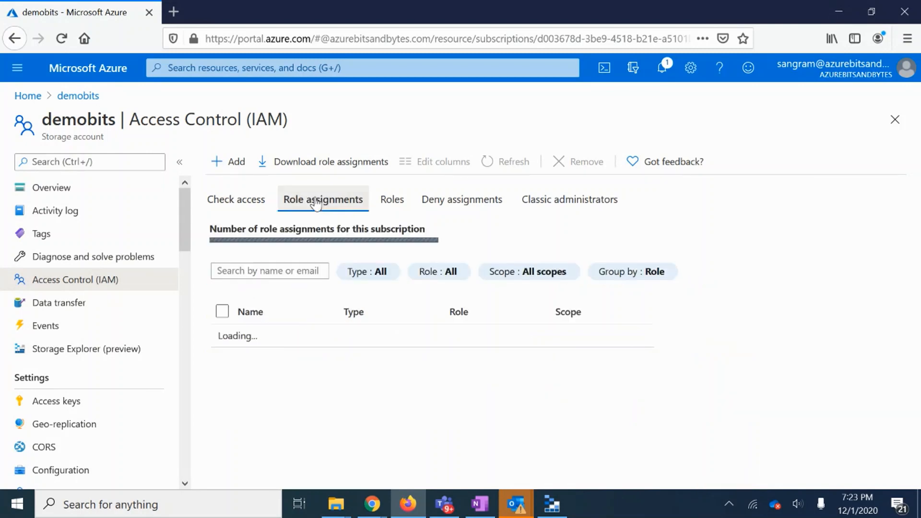
click(231, 161)
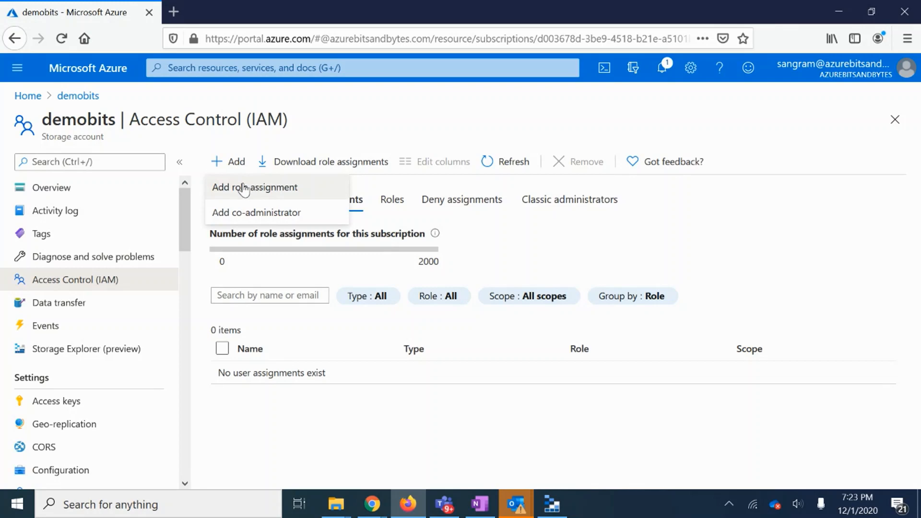
click(224, 188)
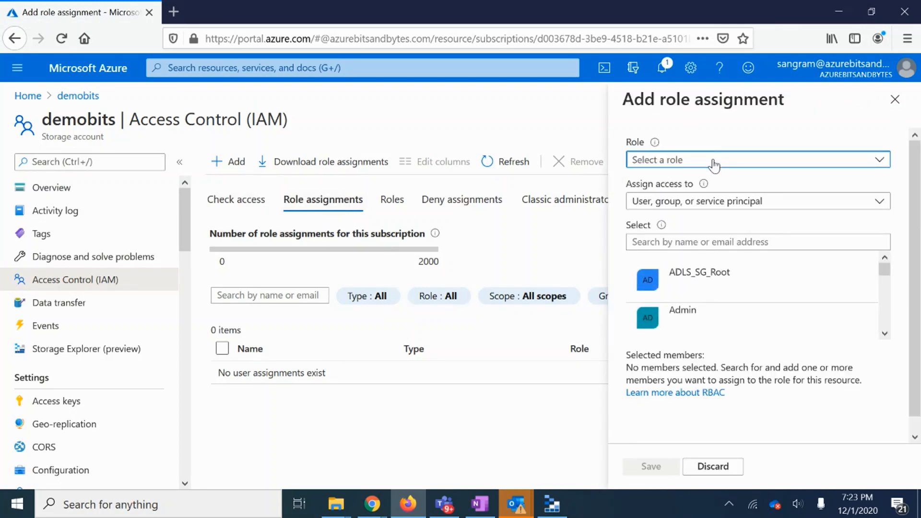
click(712, 164)
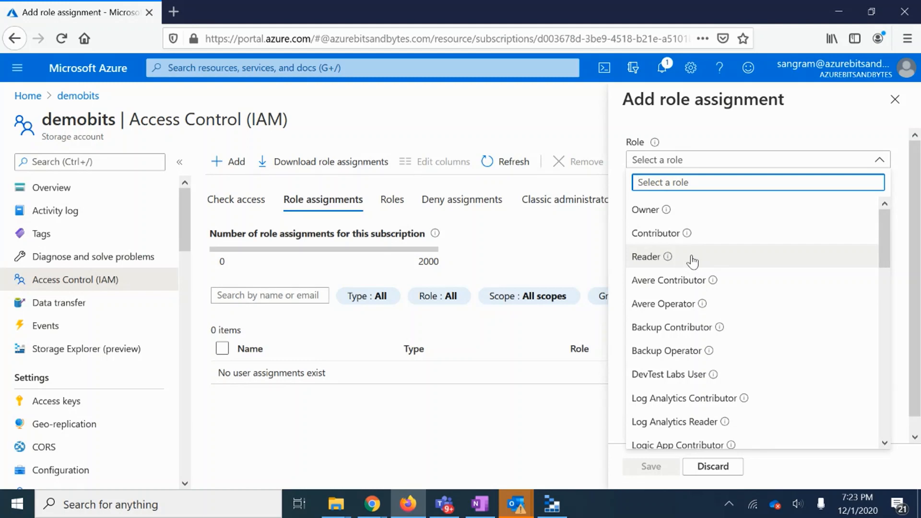
drag(882, 242, 884, 185)
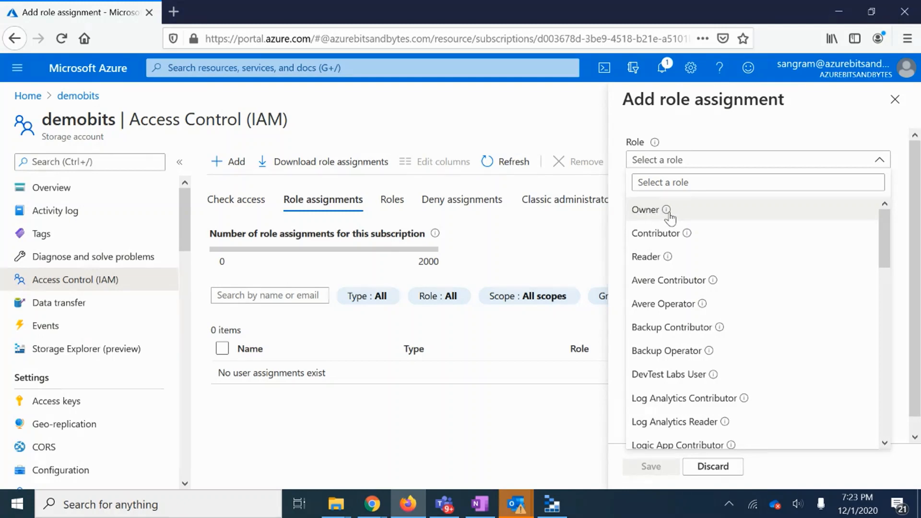
mouse_move(669, 217)
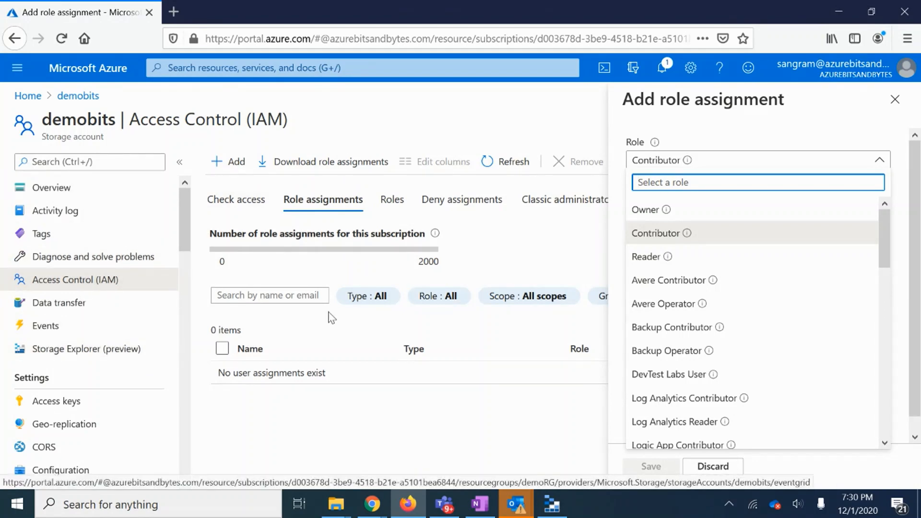
drag(883, 257, 906, 374)
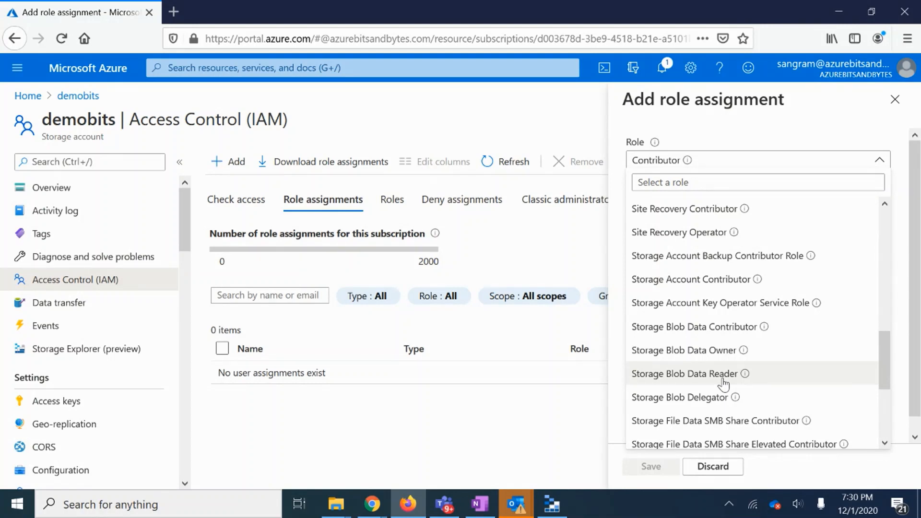
click(81, 349)
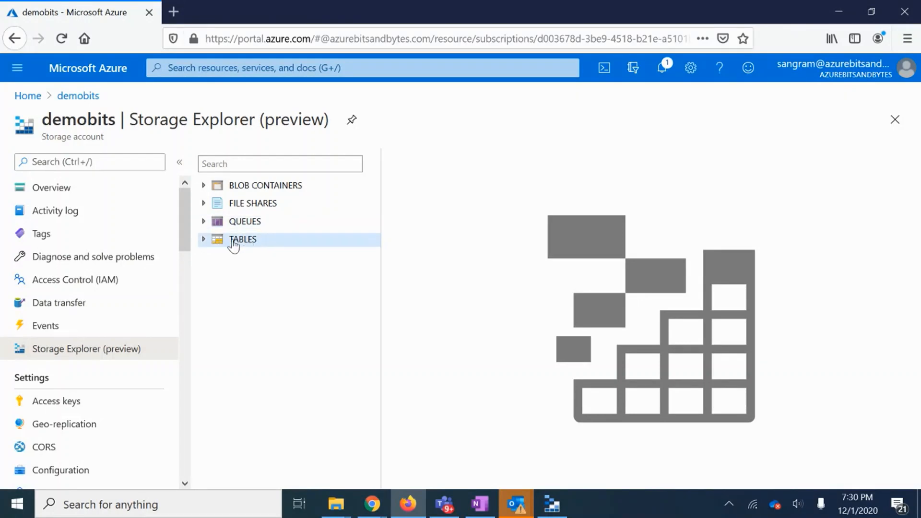
- Start a new role assignment for demobits in Access Control (IAM) and choose the Contributor role
click(96, 282)
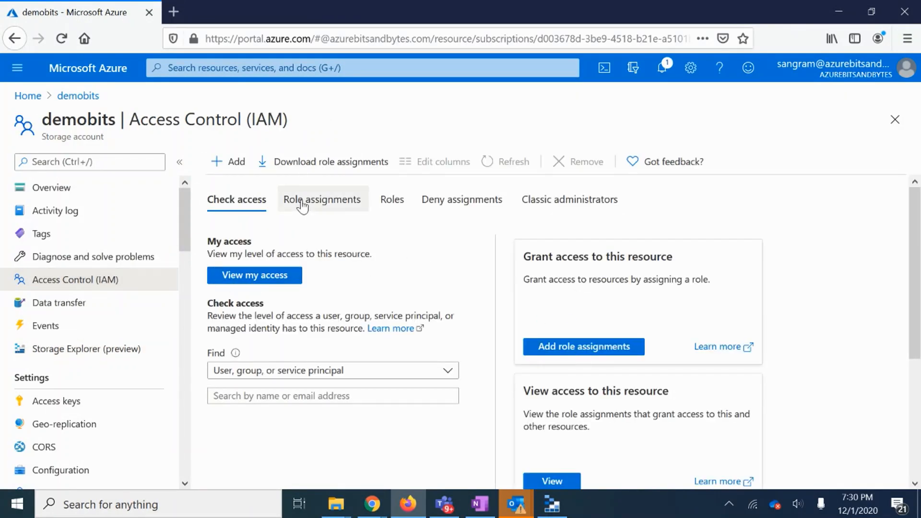
click(319, 199)
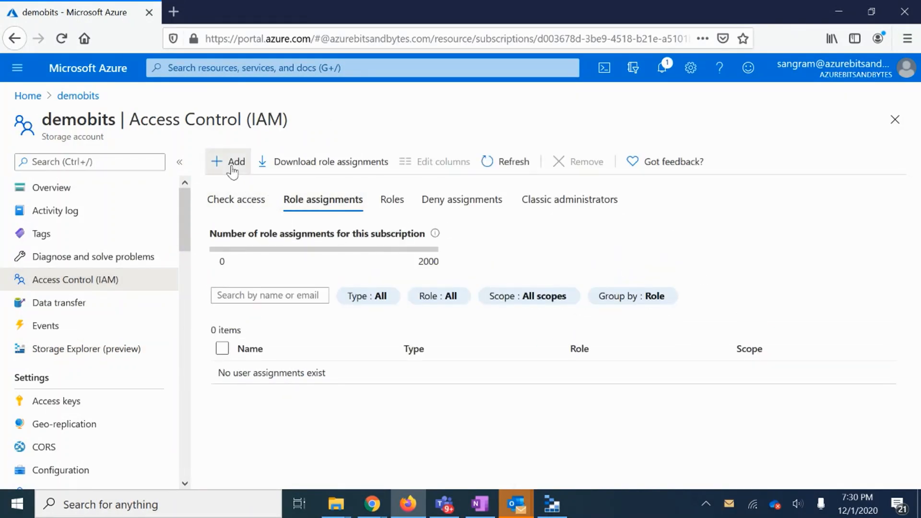
click(218, 161)
click(242, 188)
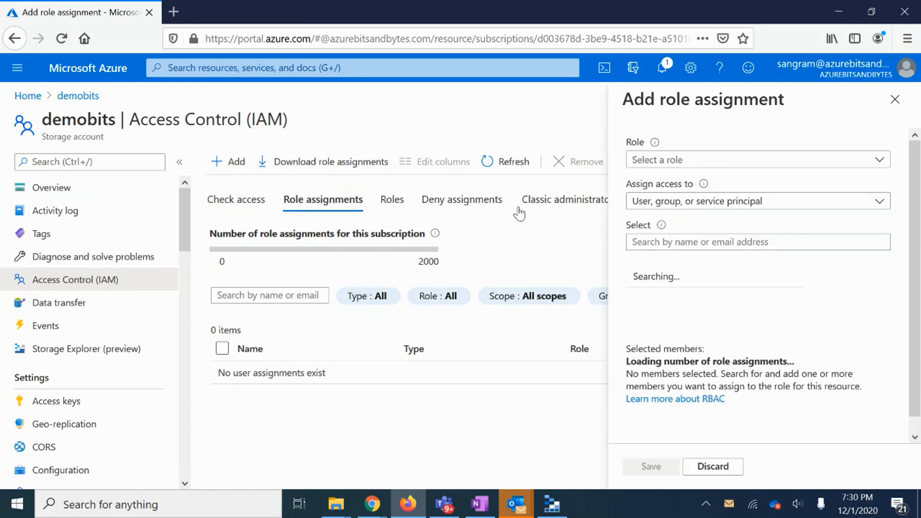
click(704, 163)
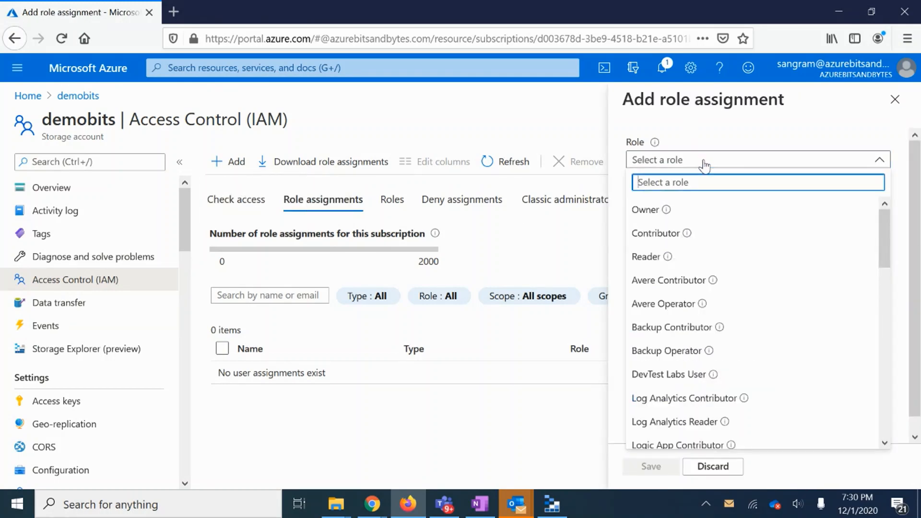
click(675, 235)
- Find and select the user who receives the role, save the role assignment, and check its notification
click(687, 242)
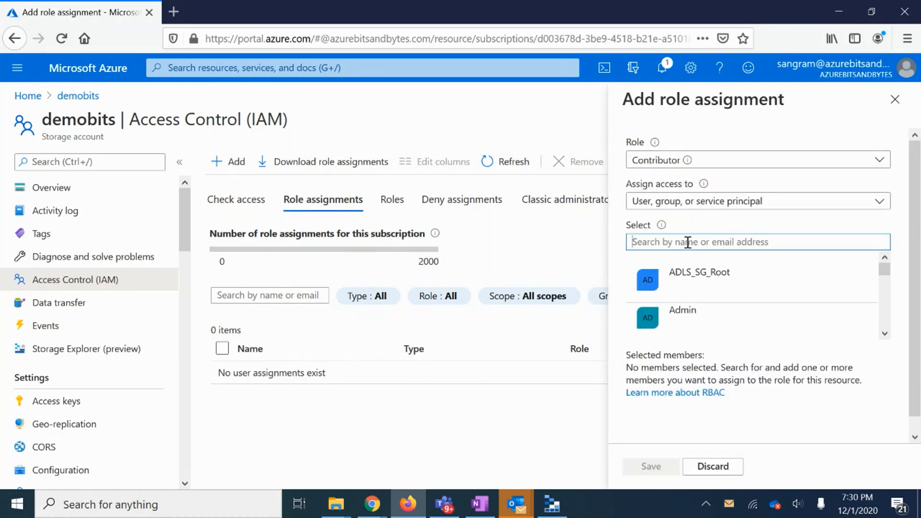
text(loki)
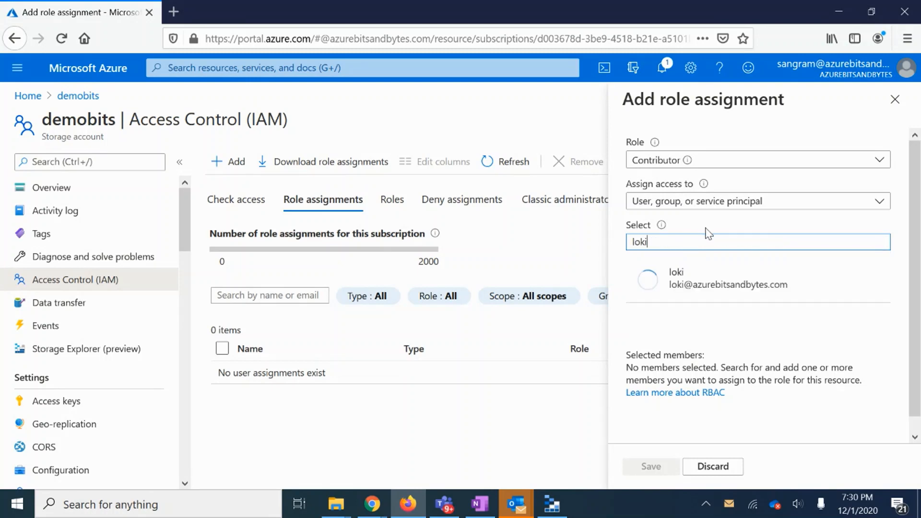
click(700, 282)
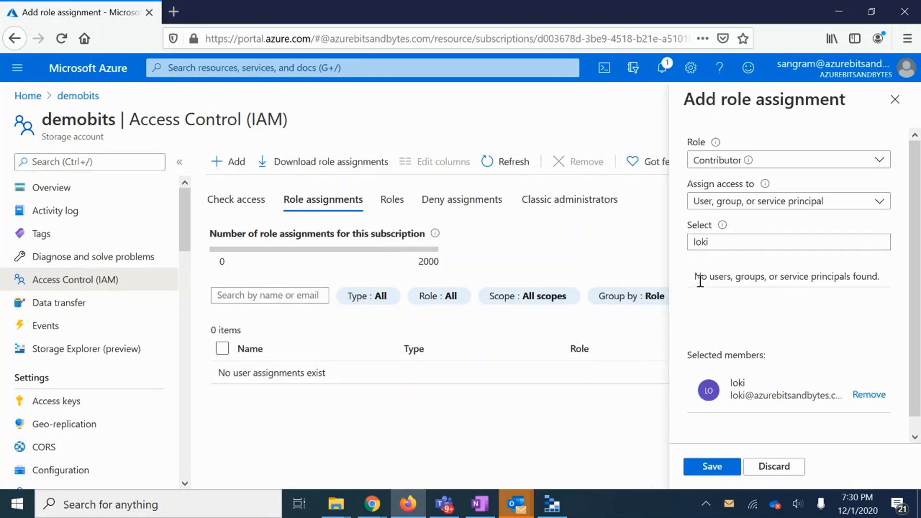
click(738, 466)
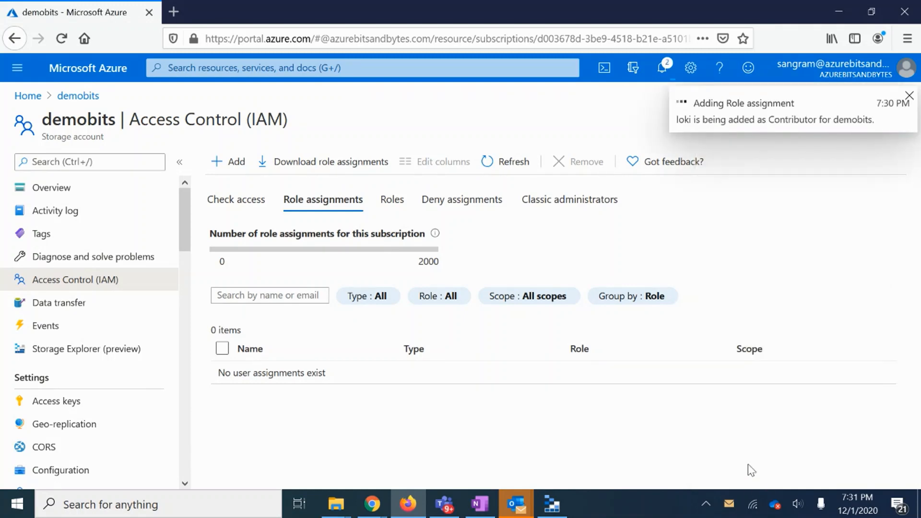
click(661, 70)
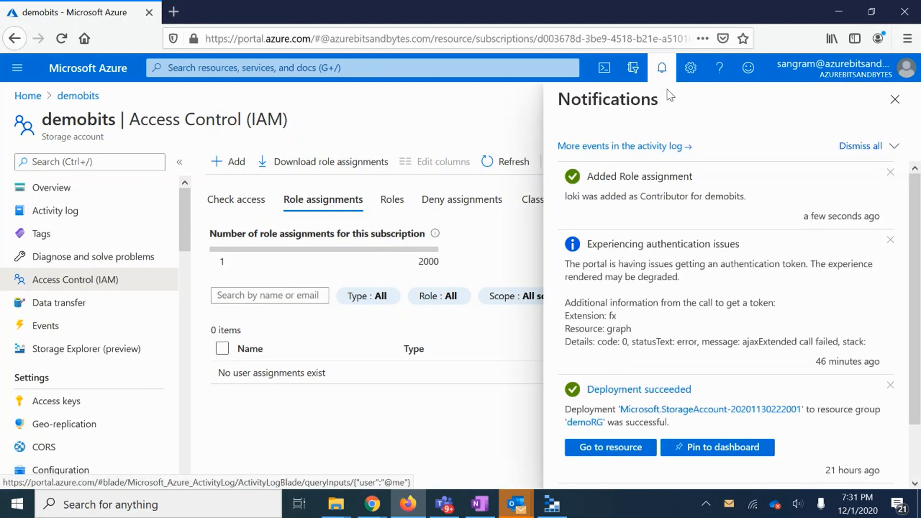
drag(590, 176, 717, 195)
click(715, 195)
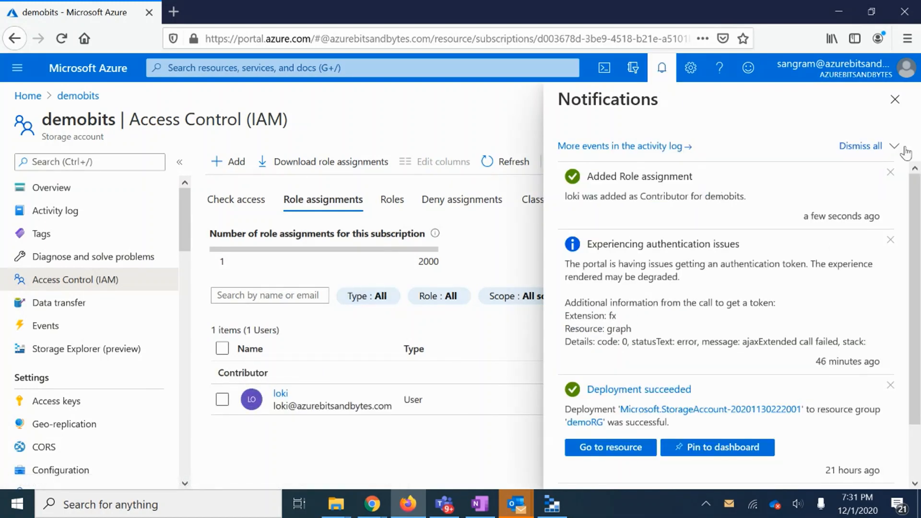
click(894, 99)
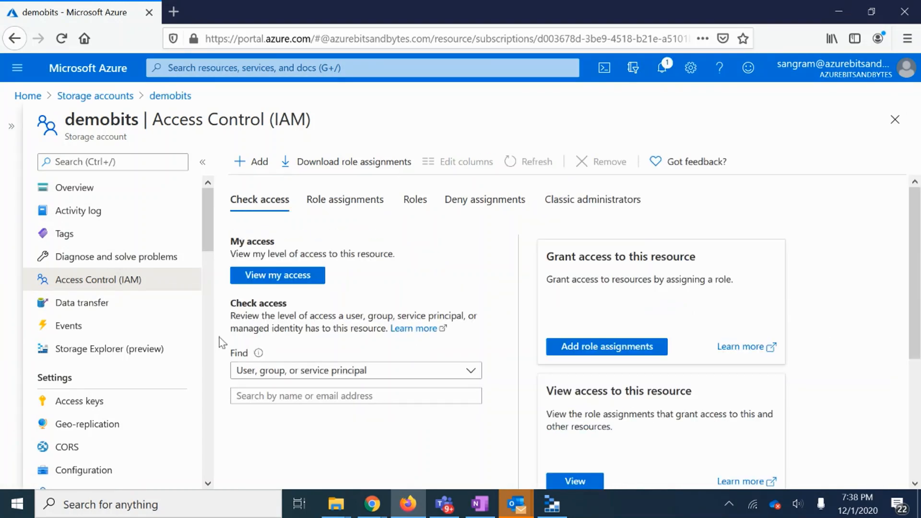
- Create a blob container named democontainer in Storage Explorer (preview) with the Private (no anonymous access) level
click(94, 354)
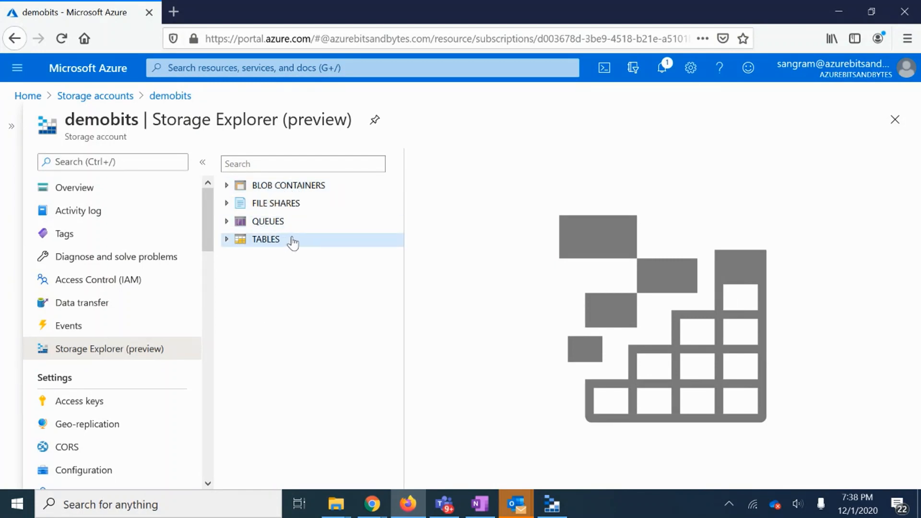
right_click(261, 191)
click(266, 197)
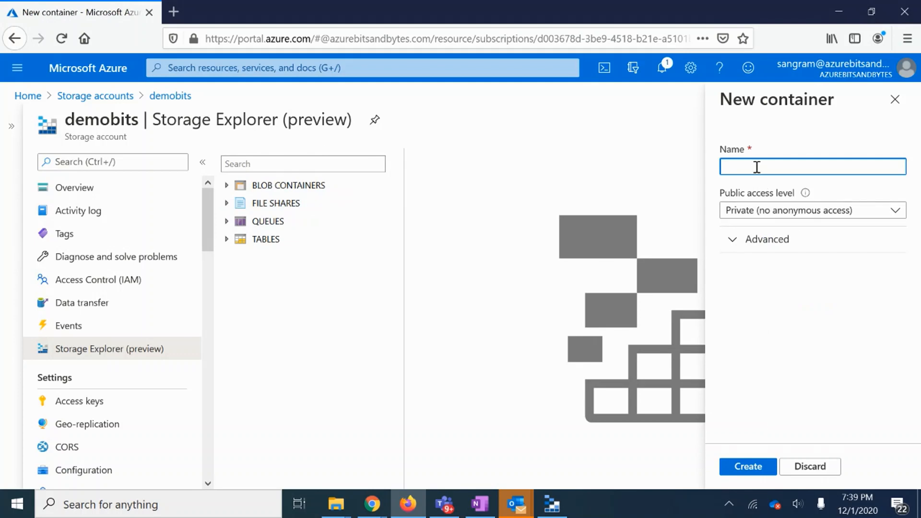
text(democontainer)
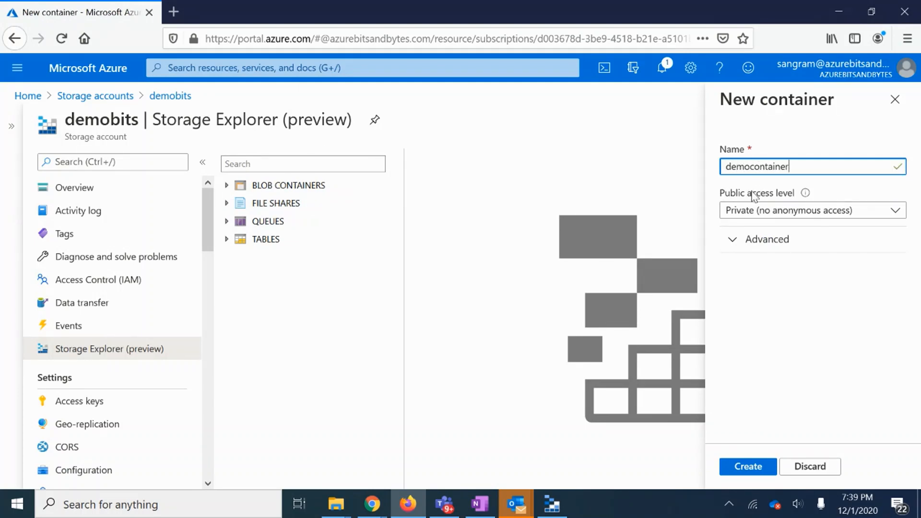
click(773, 215)
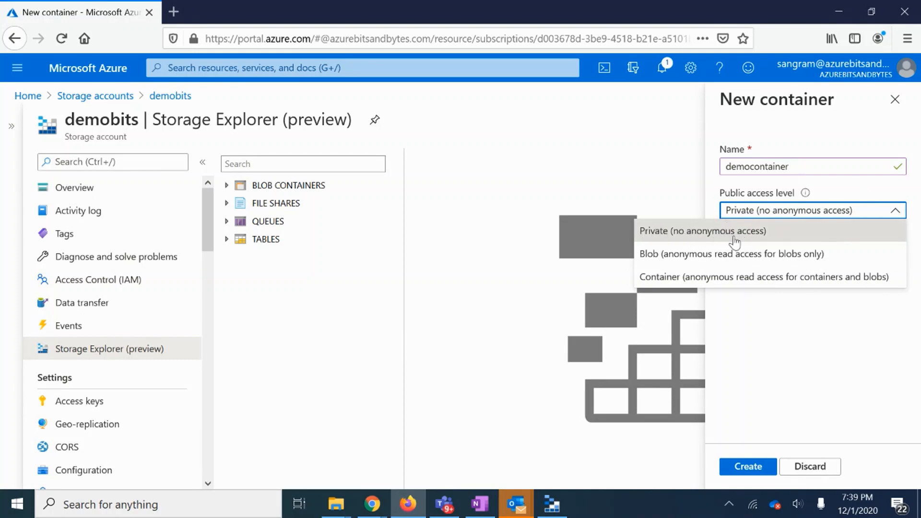
click(757, 240)
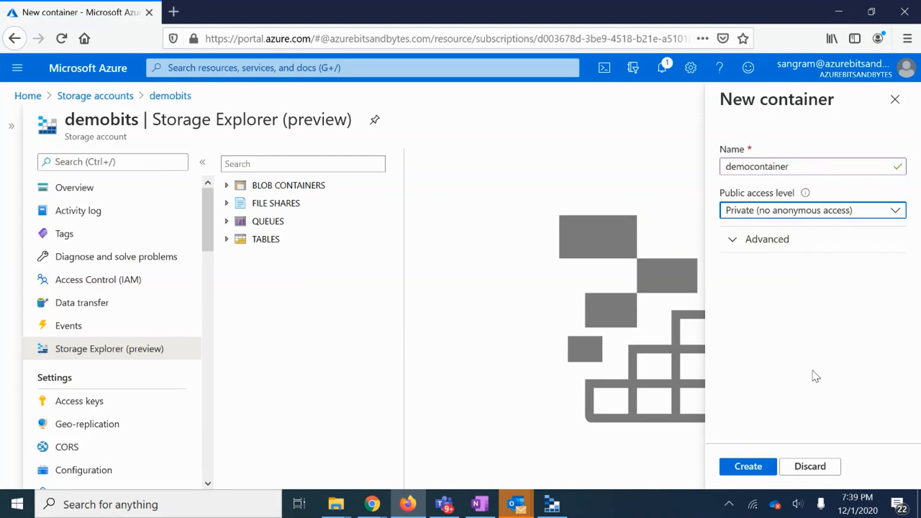
click(746, 472)
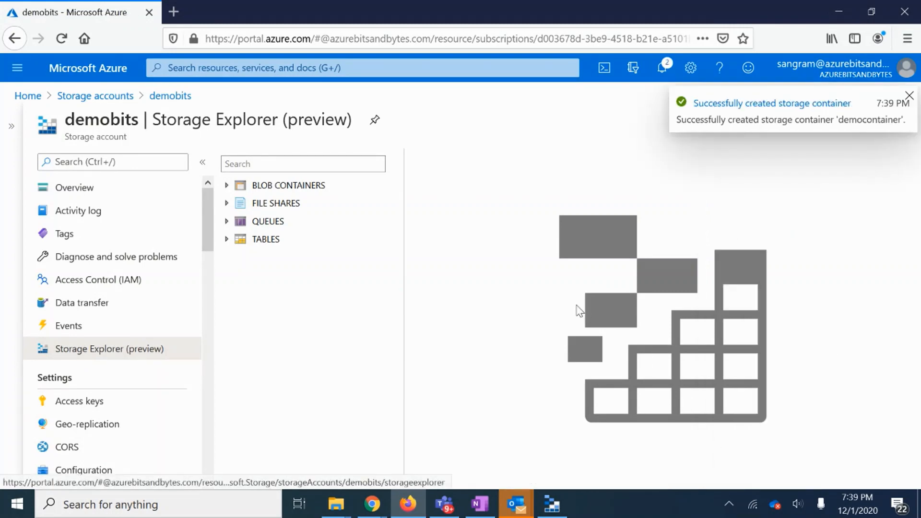
- Upload netflix_titles.csv from the Desktop folder to the democontainer blob container and check the upload notification
click(227, 185)
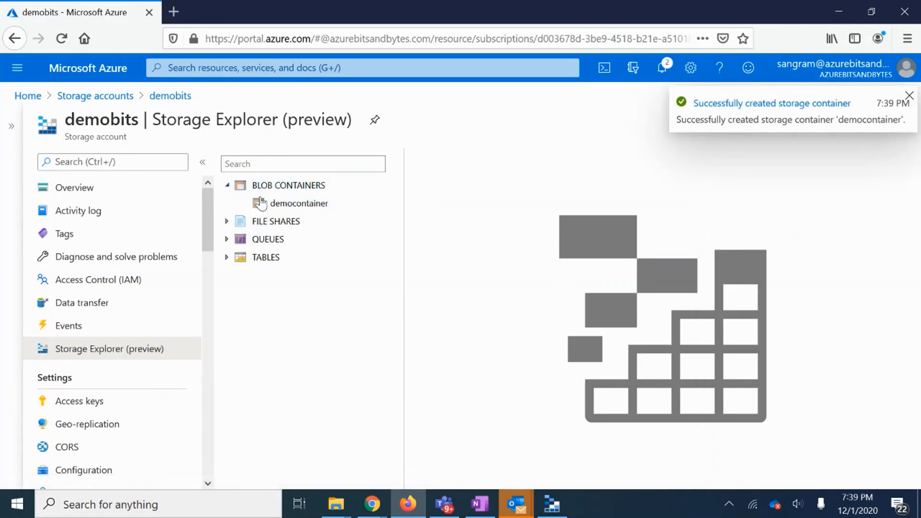
click(291, 207)
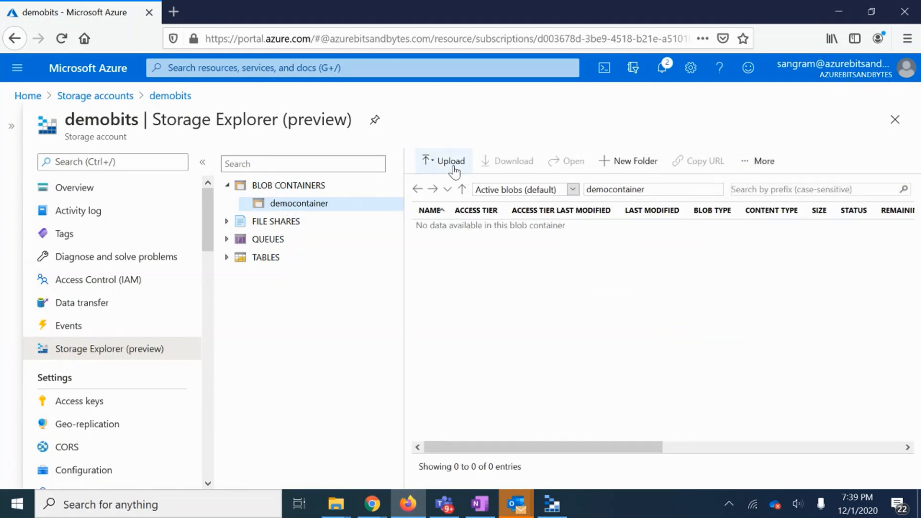
click(451, 163)
click(897, 159)
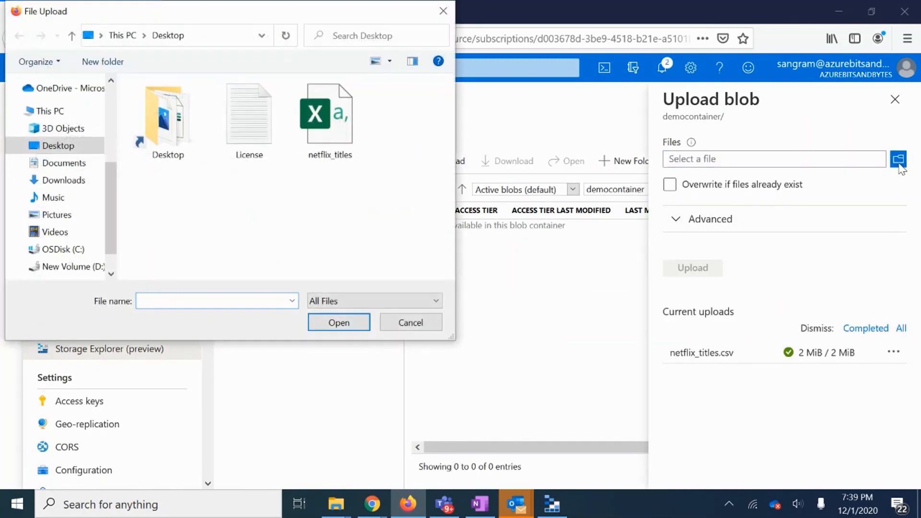
double_click(329, 132)
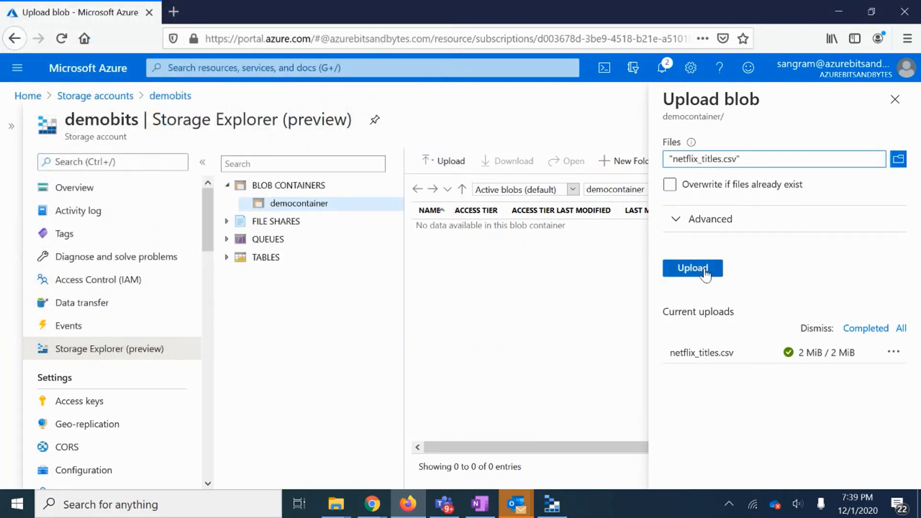
click(700, 268)
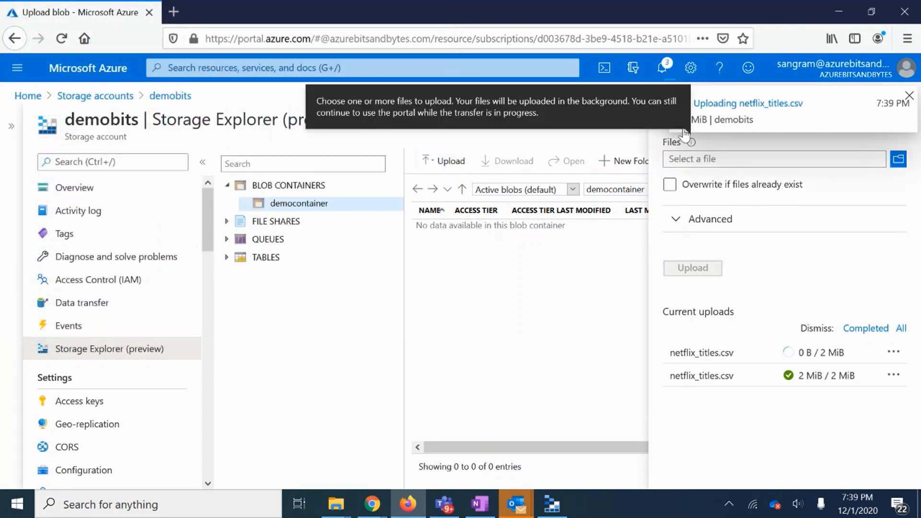
click(663, 72)
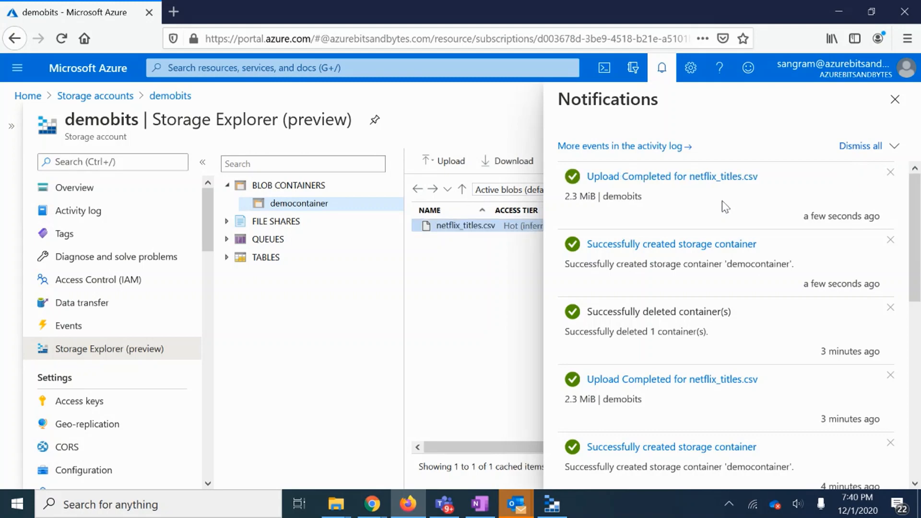
click(658, 77)
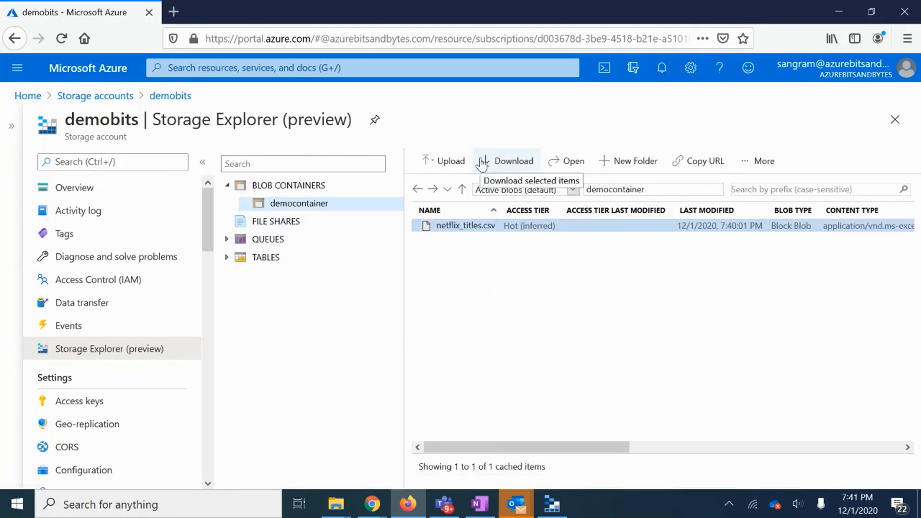
- Create a file share named share1 with a quota of 1 GiB and dismiss its notification
click(263, 229)
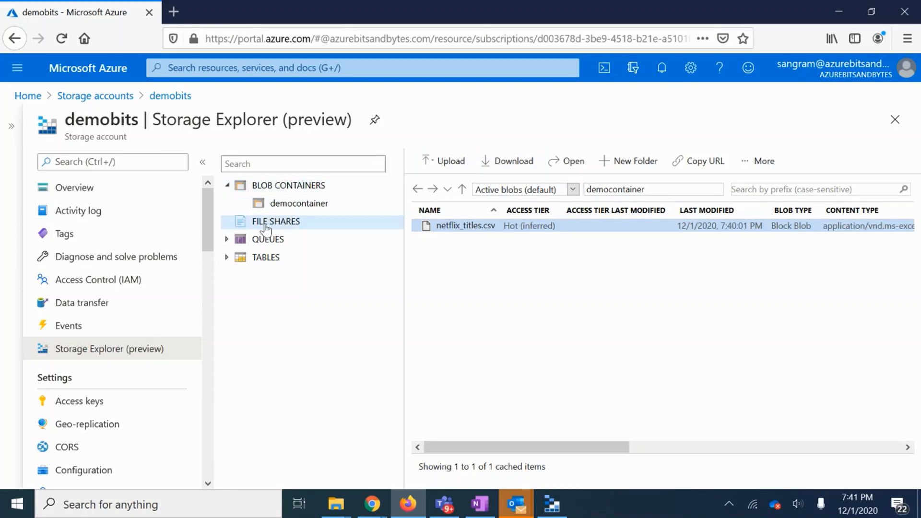
right_click(298, 229)
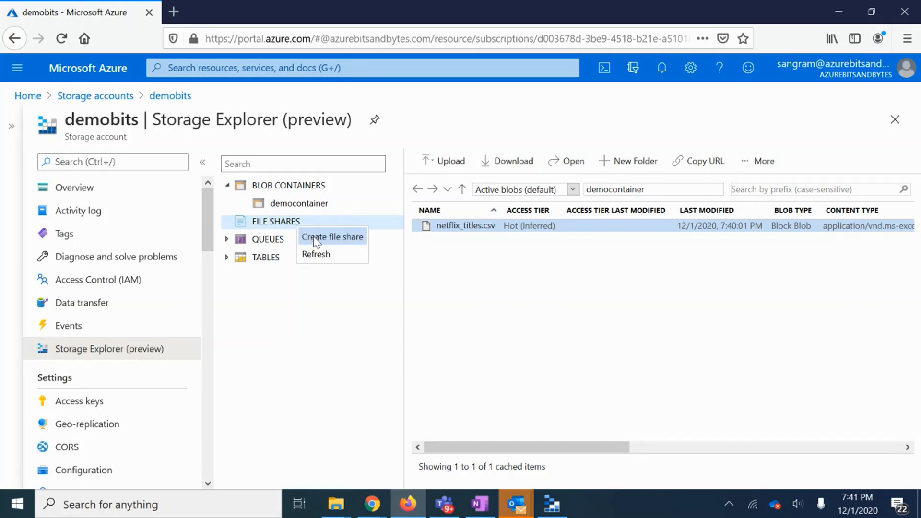
click(314, 240)
click(739, 164)
text(s)
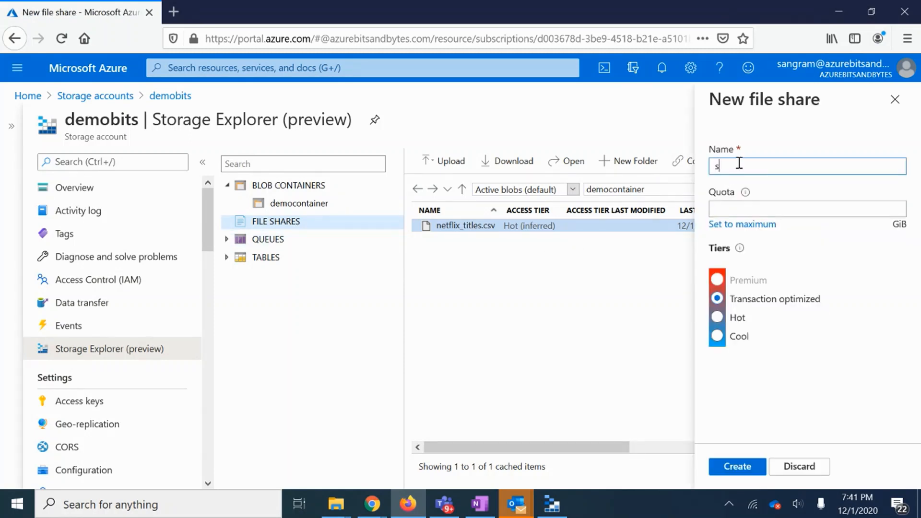
text(hare1)
click(751, 207)
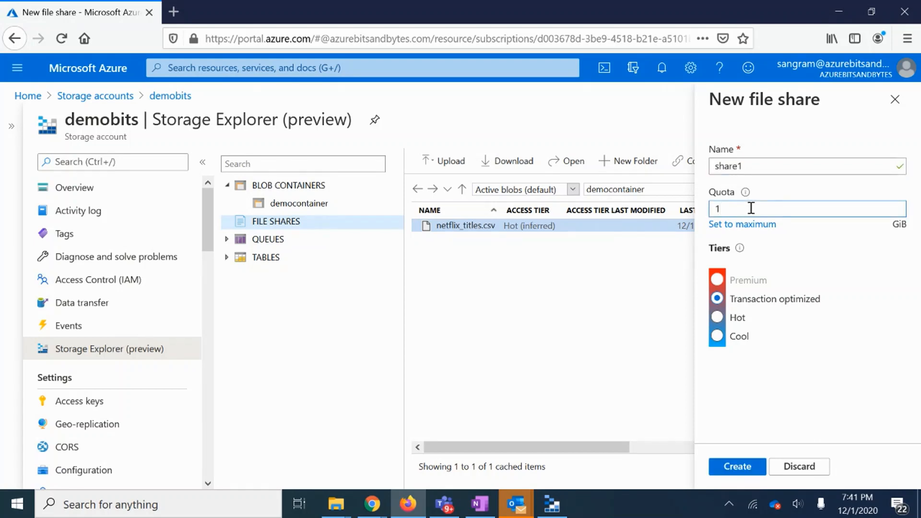
click(739, 467)
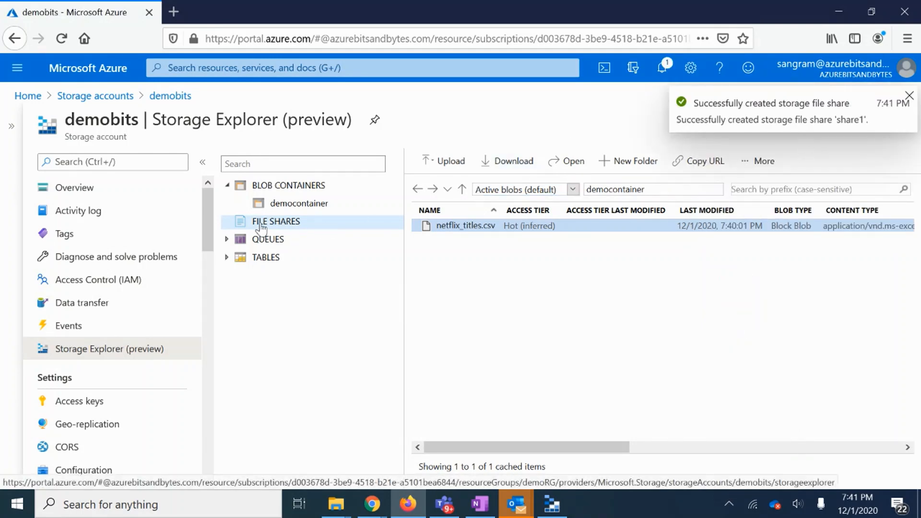
click(909, 96)
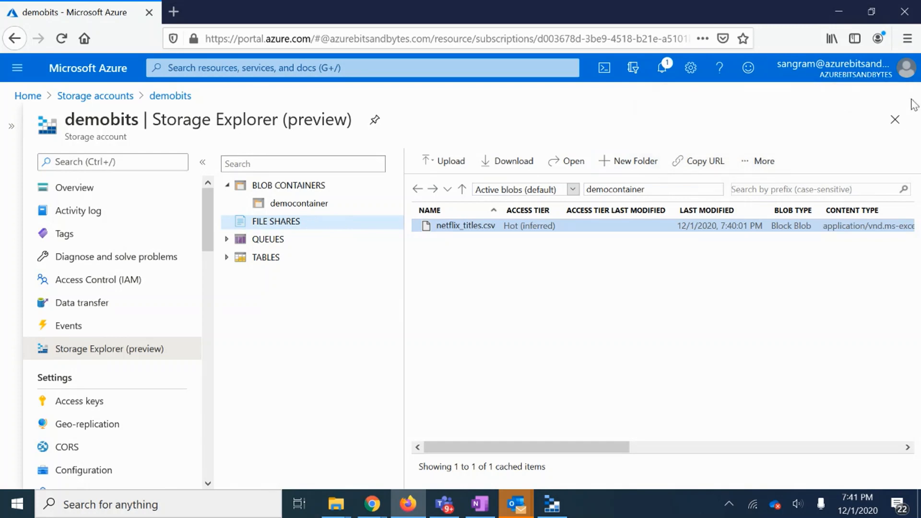
- Refresh the file shares of demobits and open share1
right_click(254, 224)
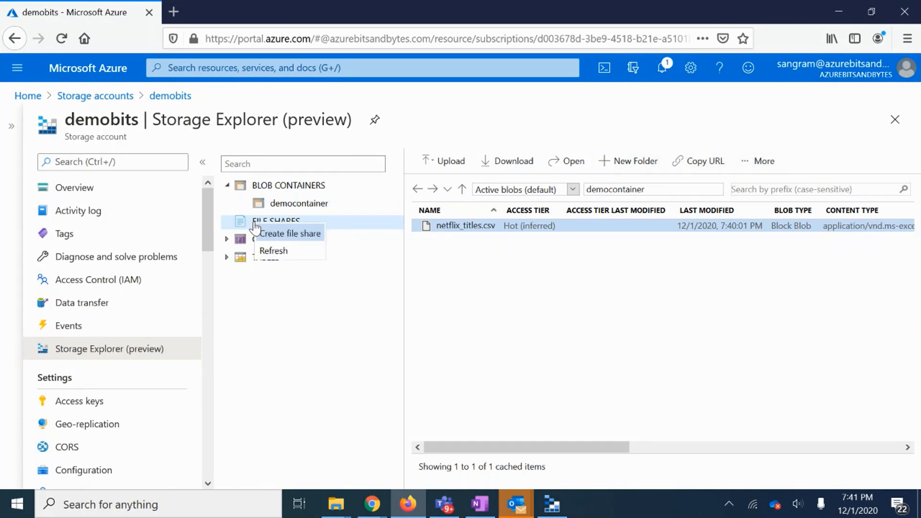
click(278, 250)
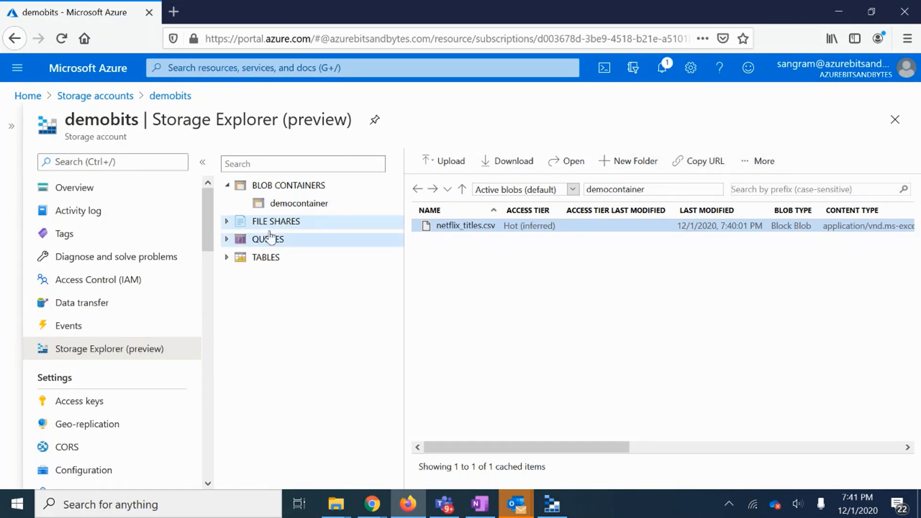
click(297, 249)
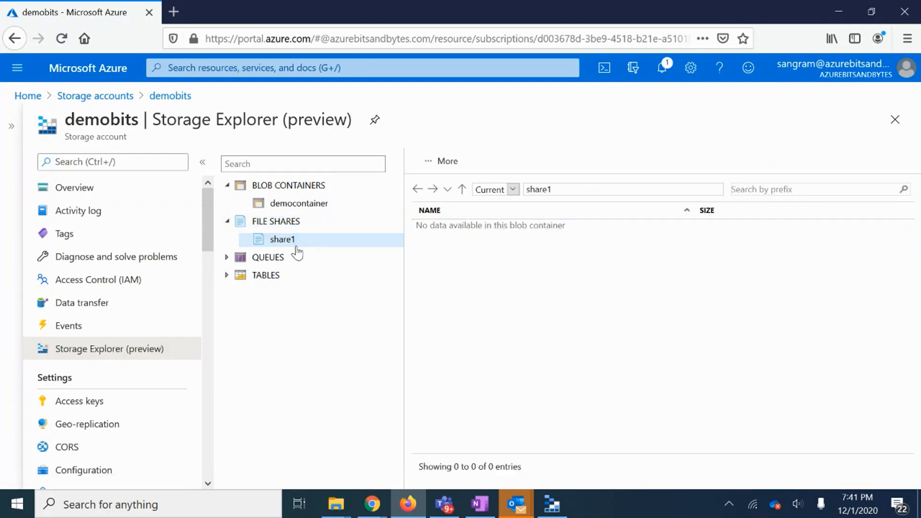
- Upload License.txt from the Desktop folder to the share1 file share and dismiss the upload notification and pane
click(438, 161)
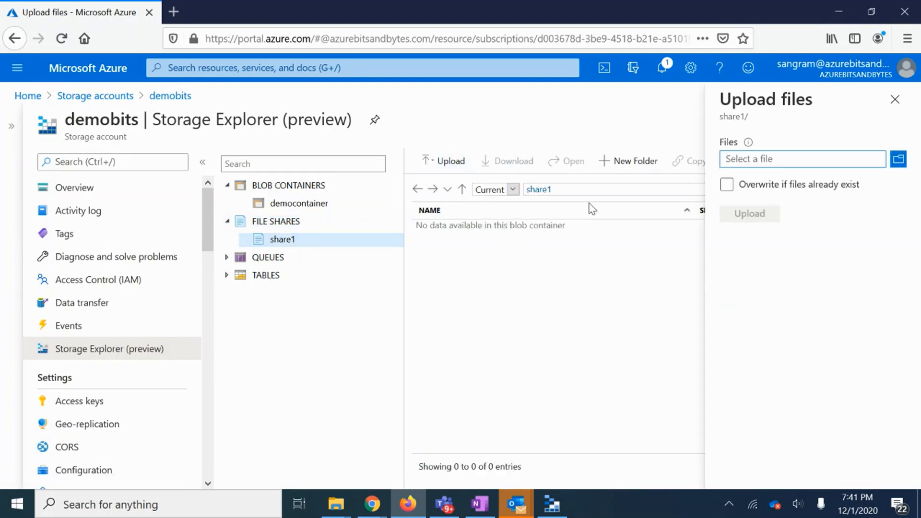
click(897, 159)
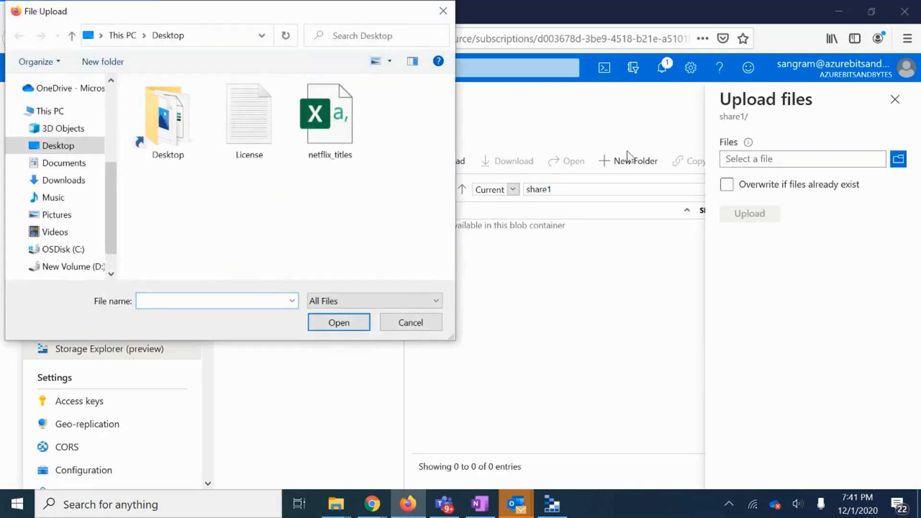
double_click(251, 144)
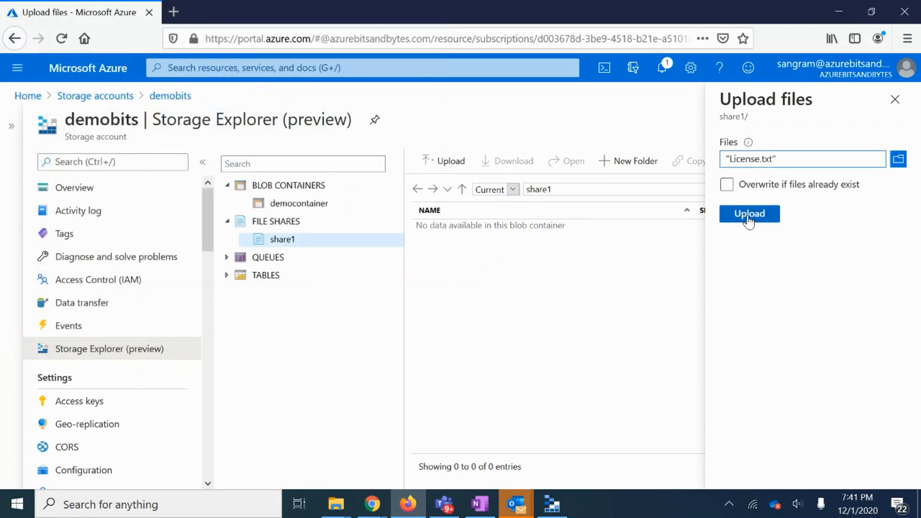
click(748, 216)
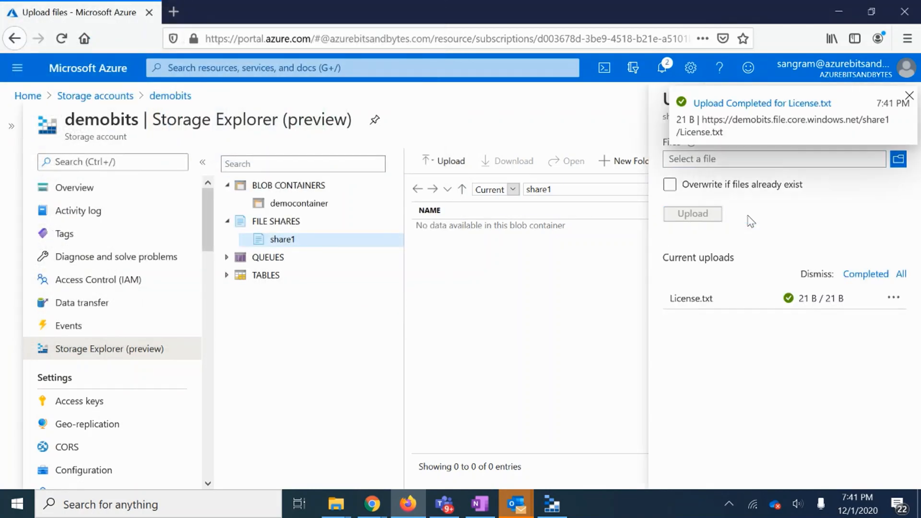
click(907, 95)
click(895, 100)
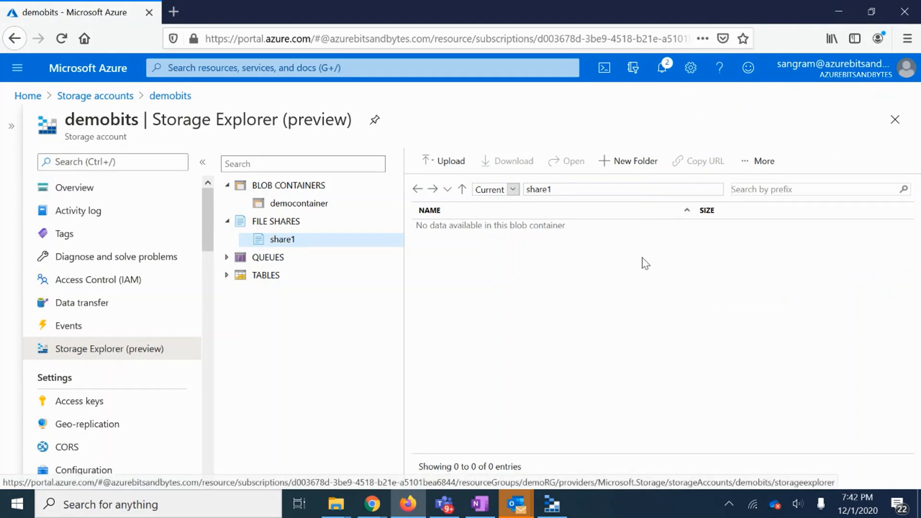
- Examine the Connect VM script for mounting share1 on Windows with the storage account key, and close it
click(757, 162)
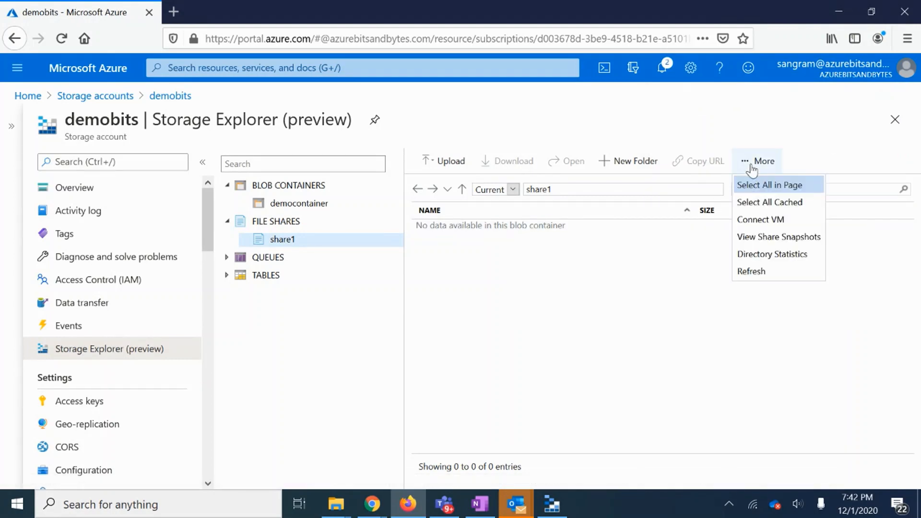
click(770, 224)
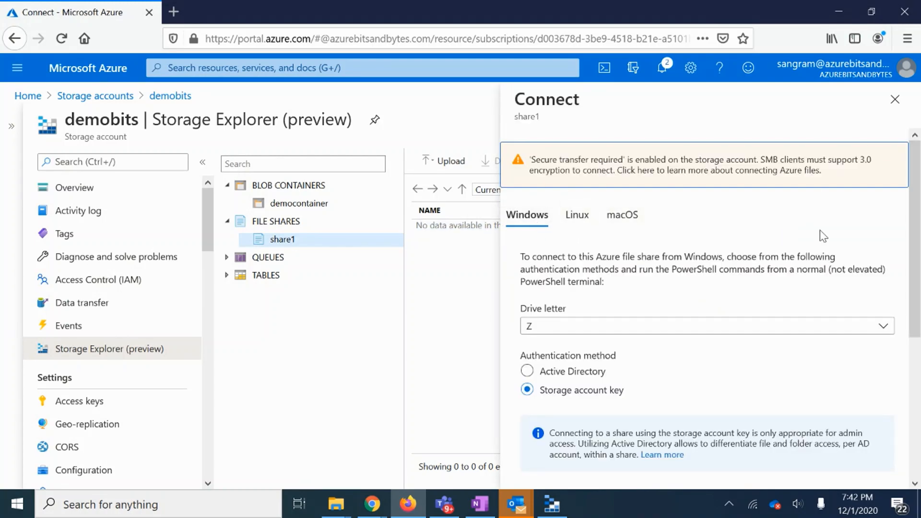
scroll(693, 319, down, 5)
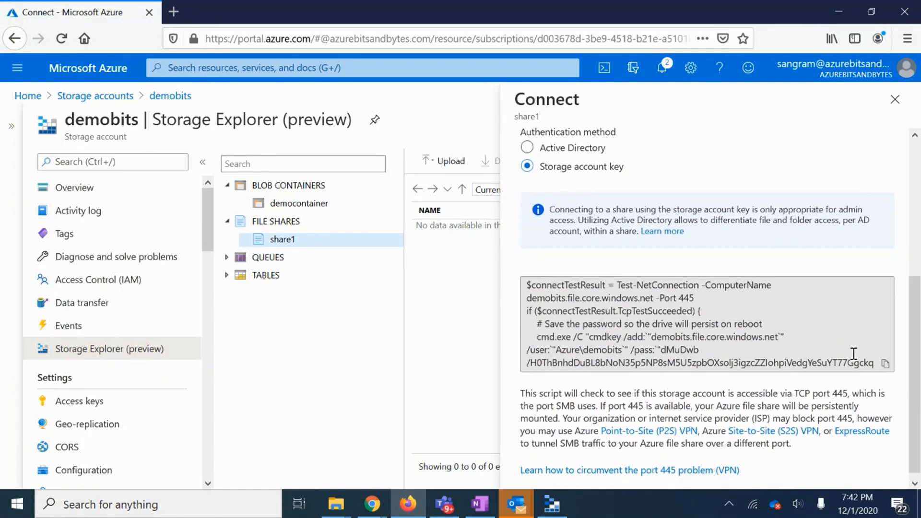
click(611, 319)
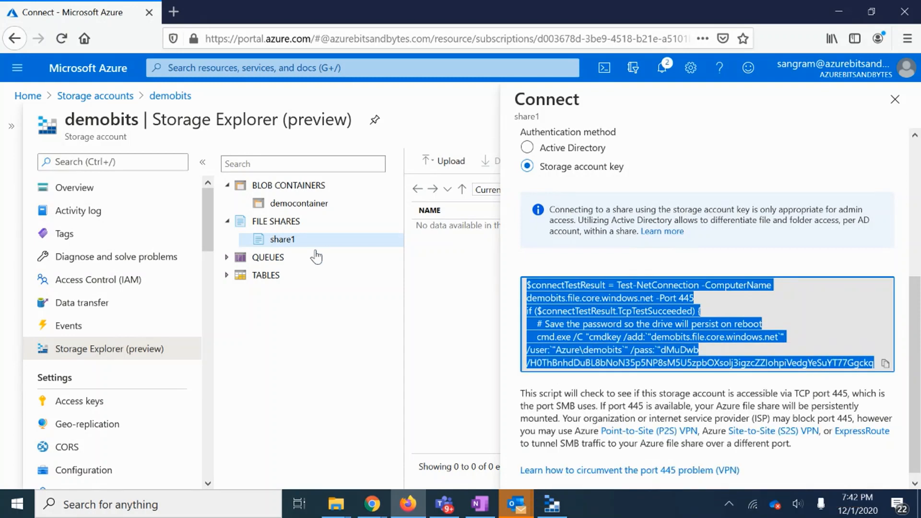
click(894, 99)
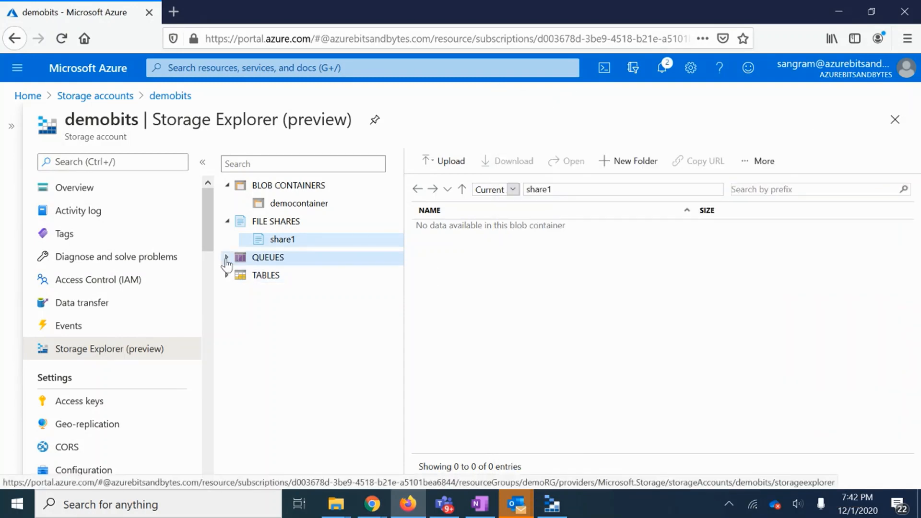
- Create a queue named queue1 in the demobits storage account
click(227, 257)
right_click(272, 263)
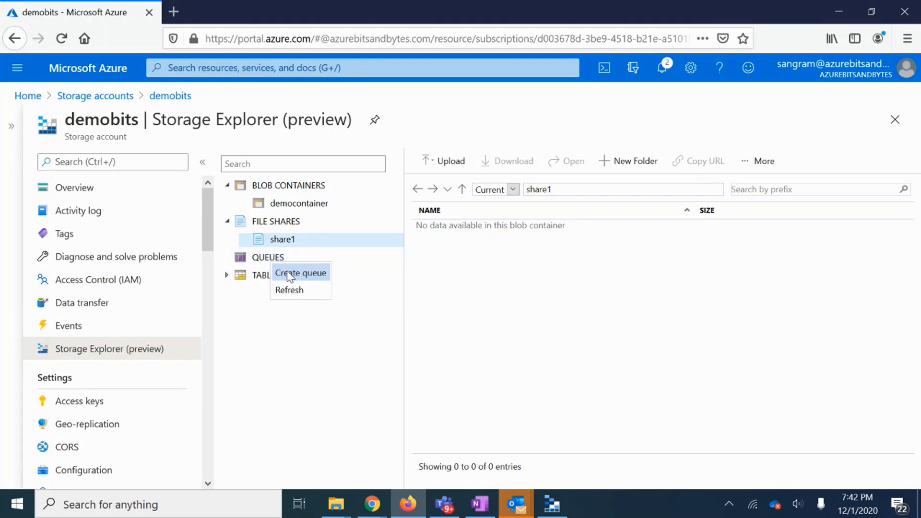
click(253, 270)
text(queue1)
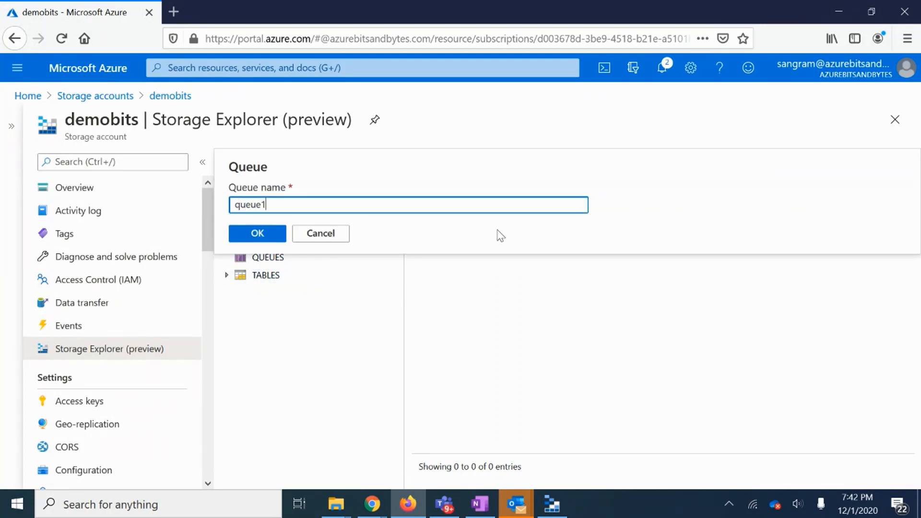
click(264, 236)
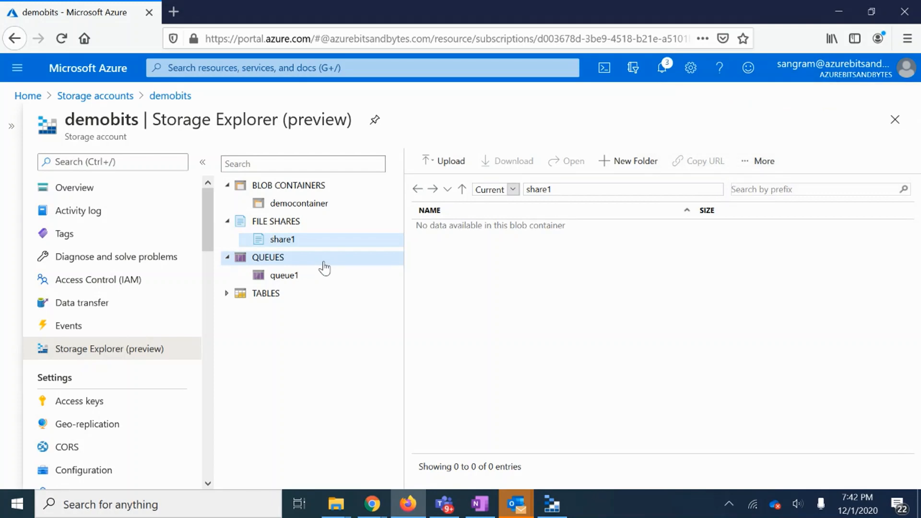
- Add the messages "hello" and "how are you?" to queue1, each expiring in 7 days with Base64 encoding
click(285, 275)
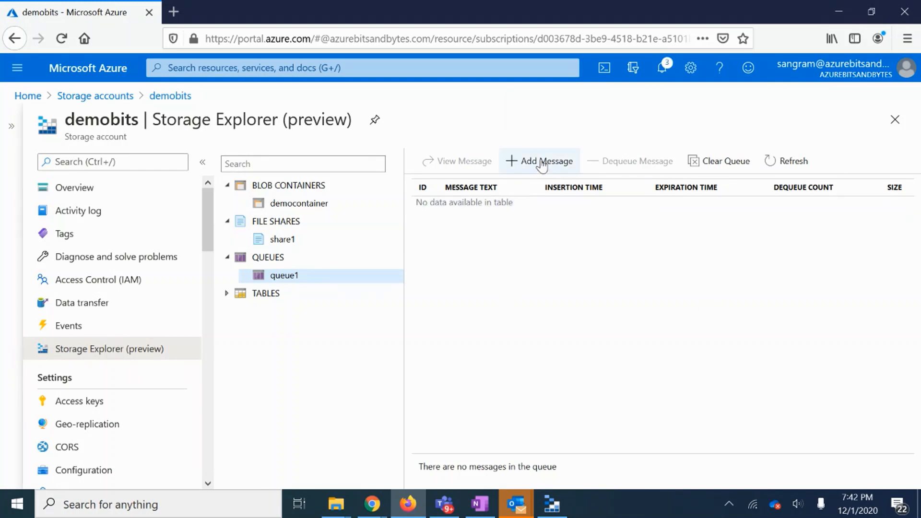
click(542, 163)
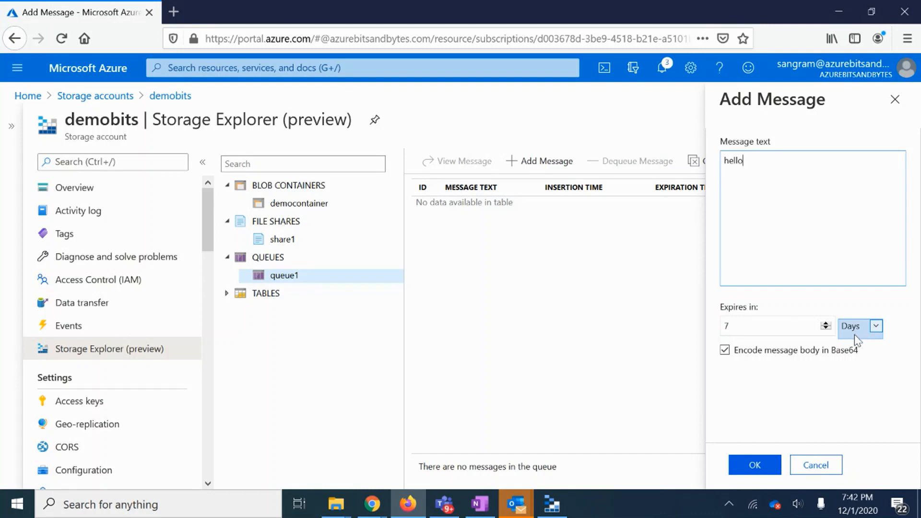
click(767, 471)
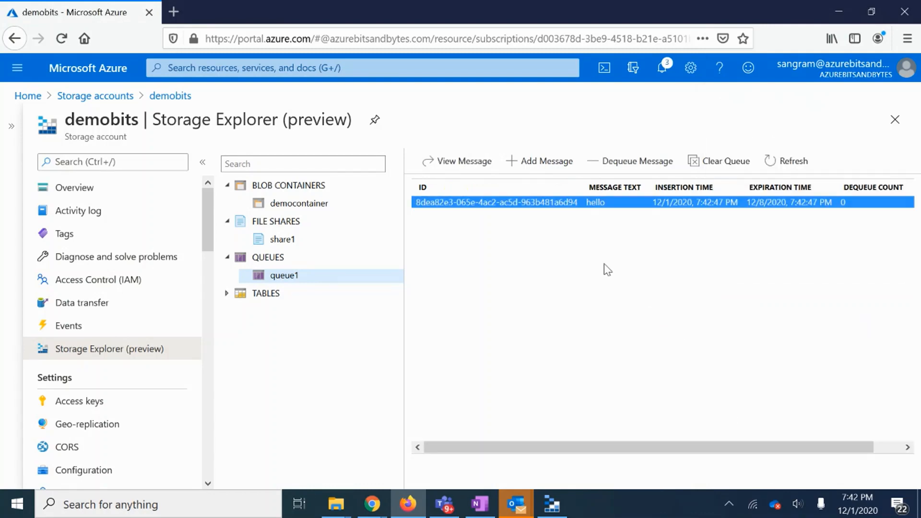
click(526, 165)
click(745, 226)
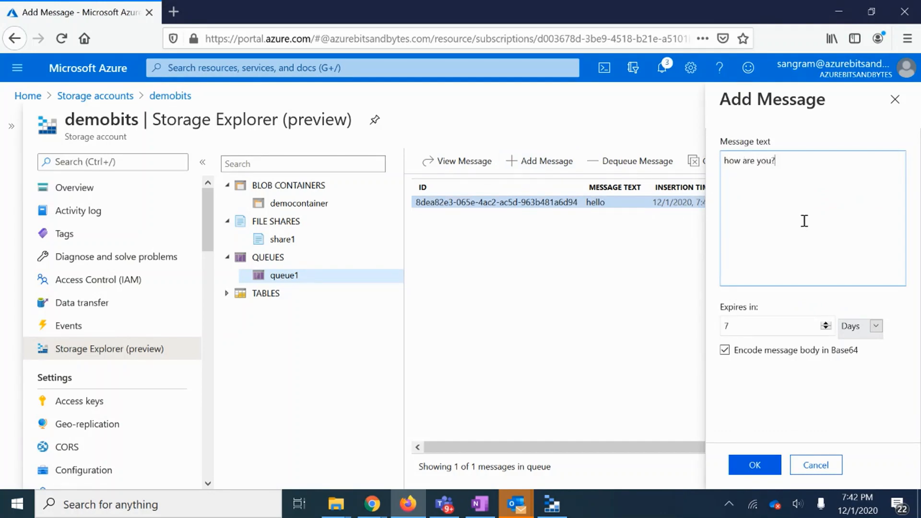
click(756, 464)
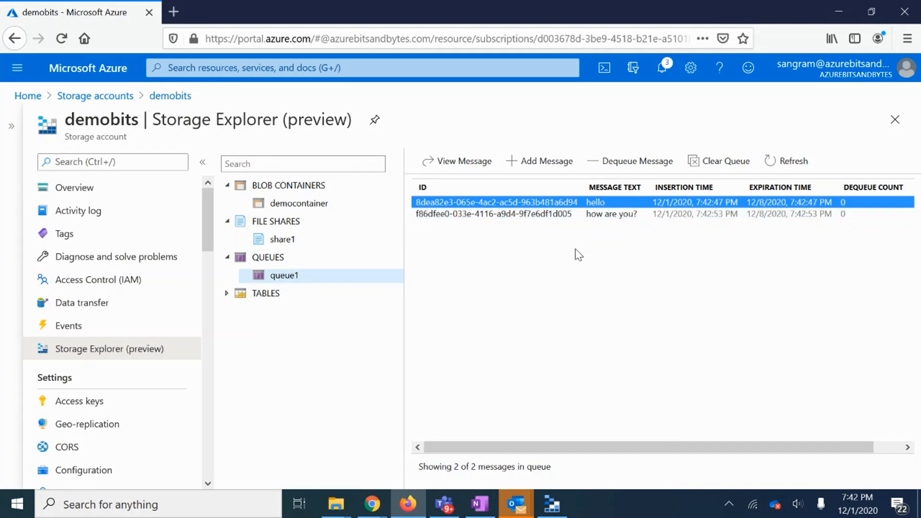
- Dequeue both messages from queue1 one after the other, confirming each removal
click(619, 163)
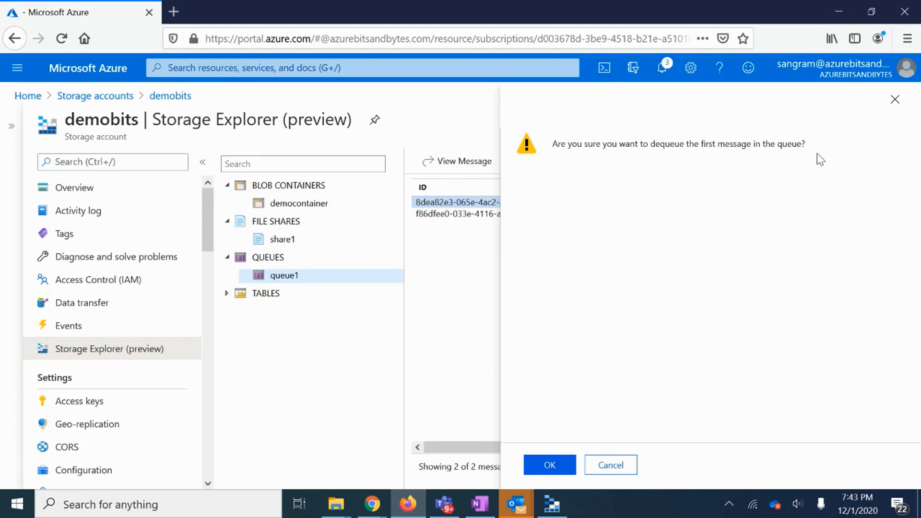
click(554, 457)
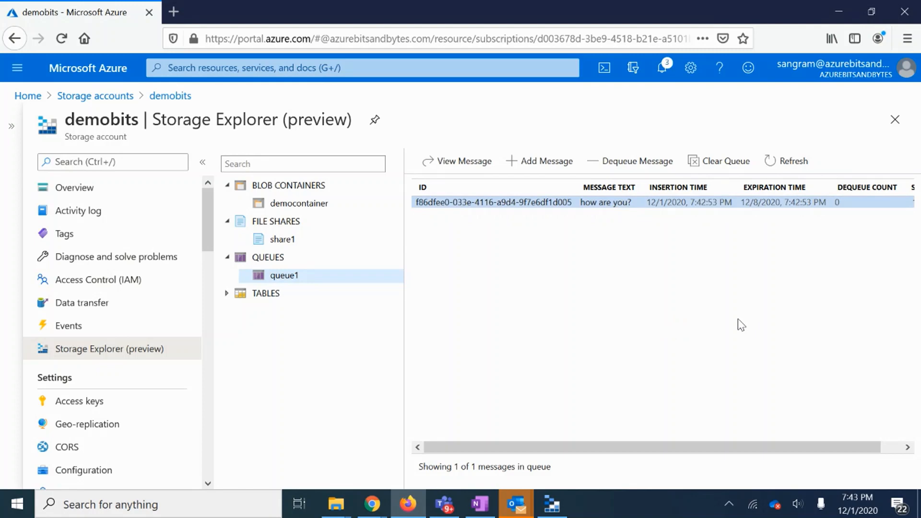
click(634, 174)
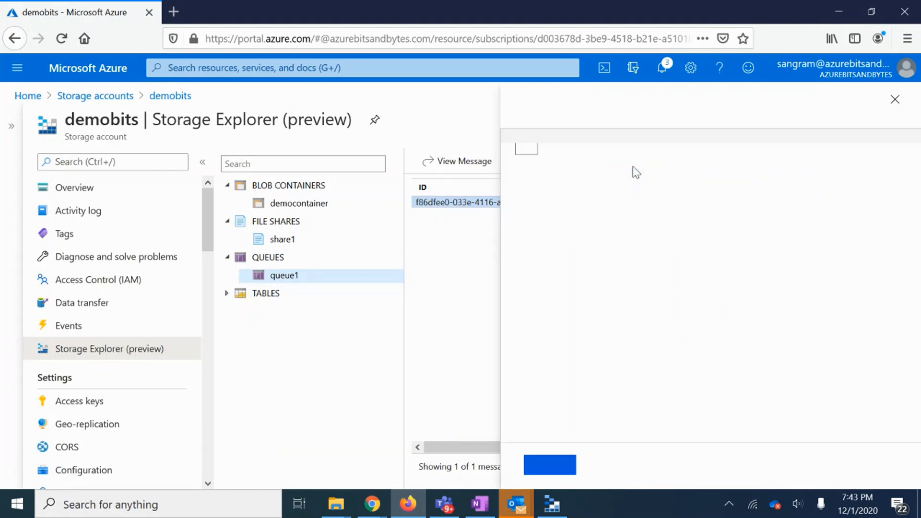
click(551, 474)
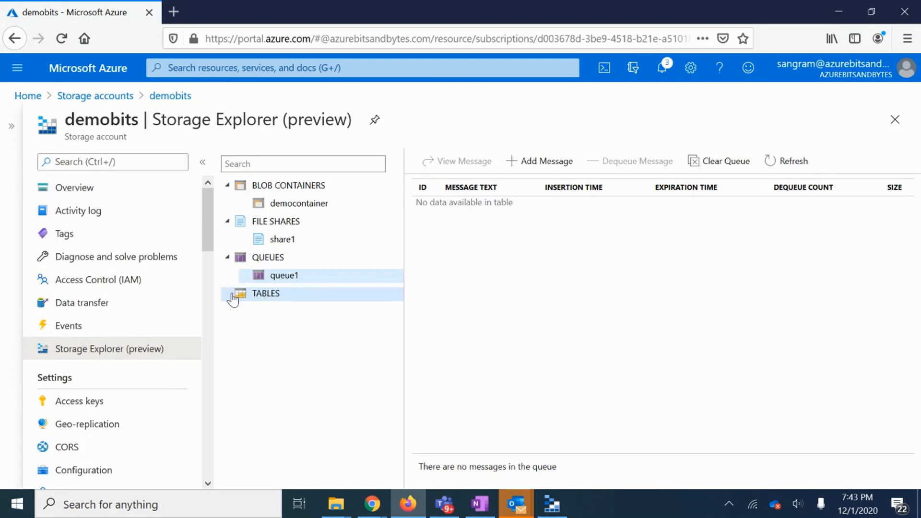
- Create a table named table1 in the demobits storage account, open it and dismiss the notification
right_click(267, 295)
click(295, 307)
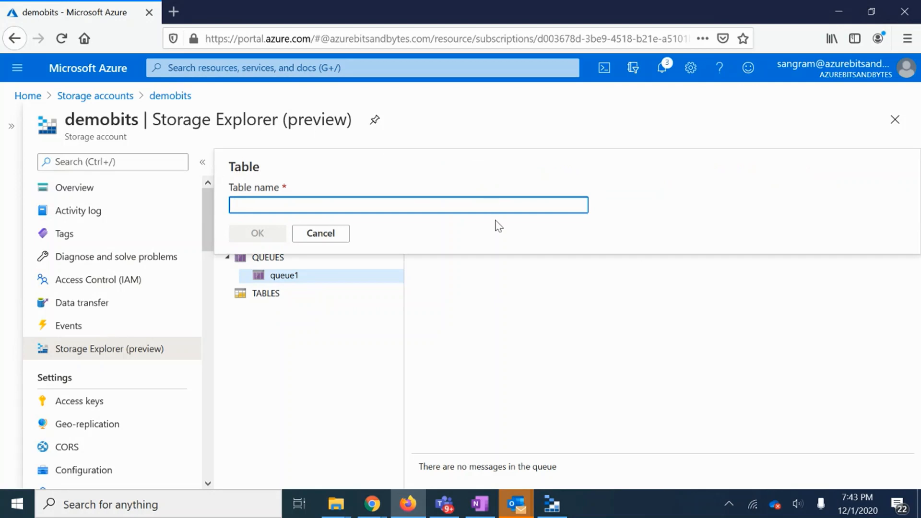
text(table1)
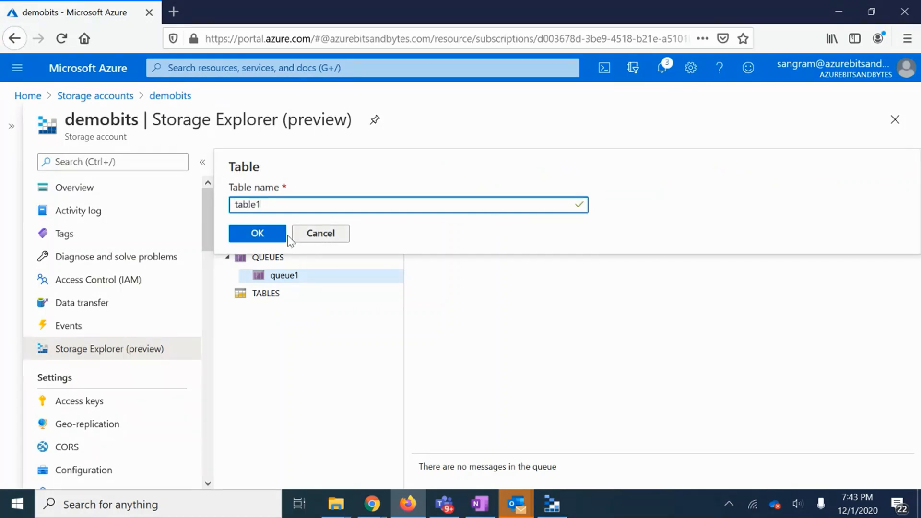
click(274, 233)
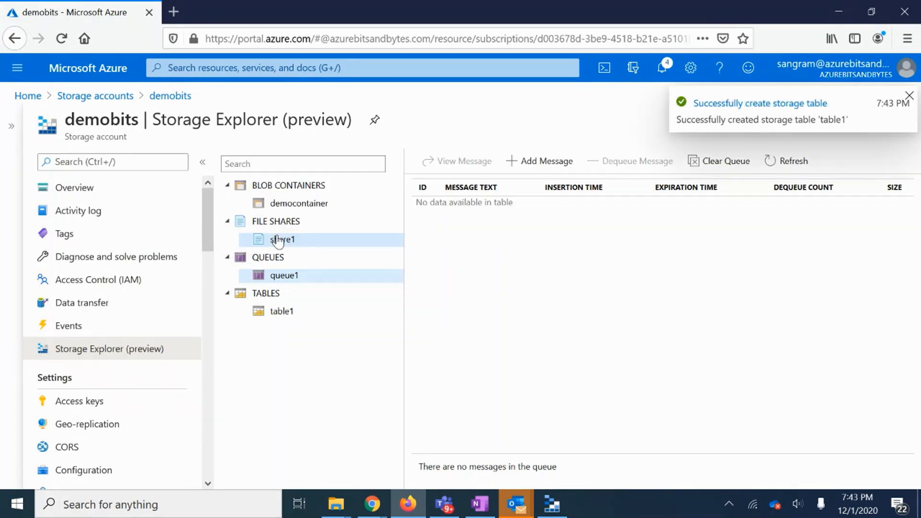
click(285, 312)
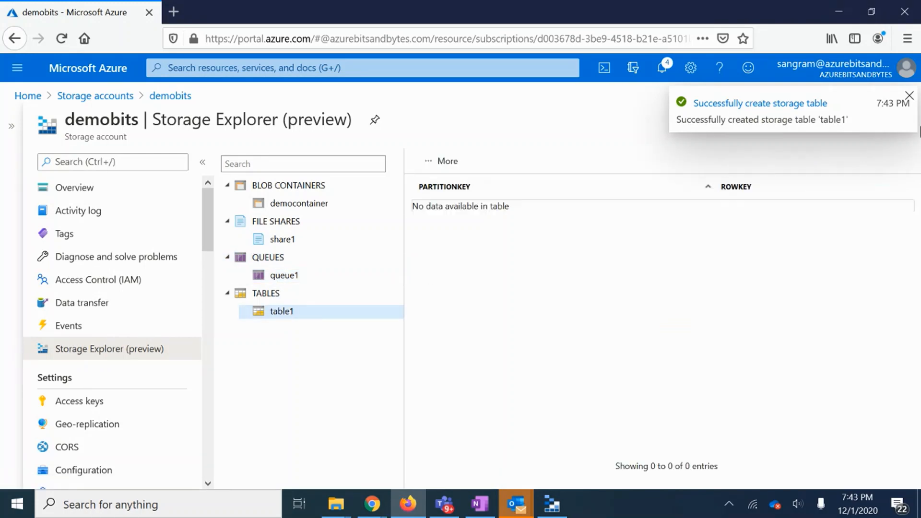
click(908, 98)
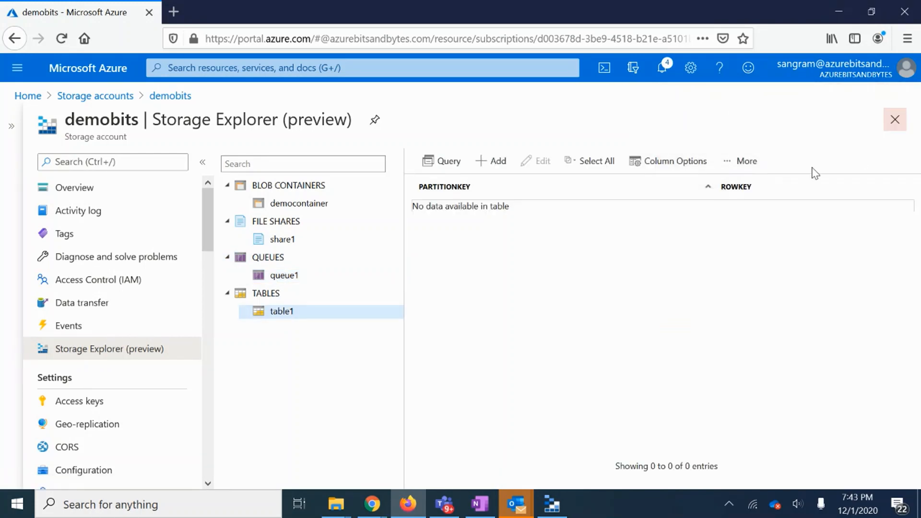
- Insert an entity into table1 with PartitionKey 1 and RowKey 1
click(497, 165)
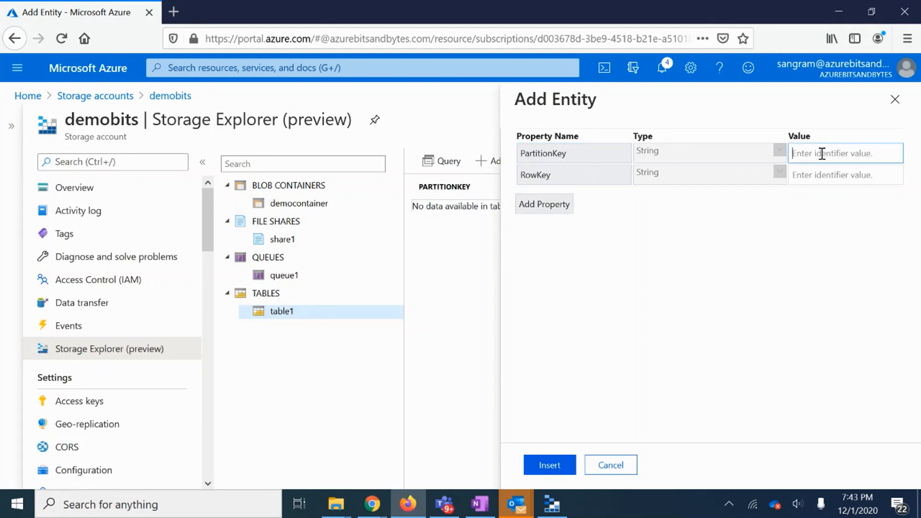
text(1)
click(822, 176)
text(1)
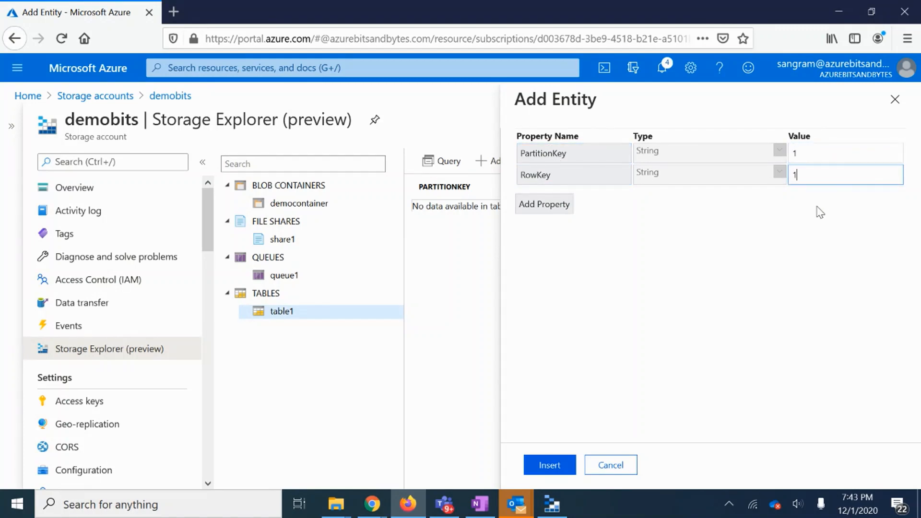
click(558, 464)
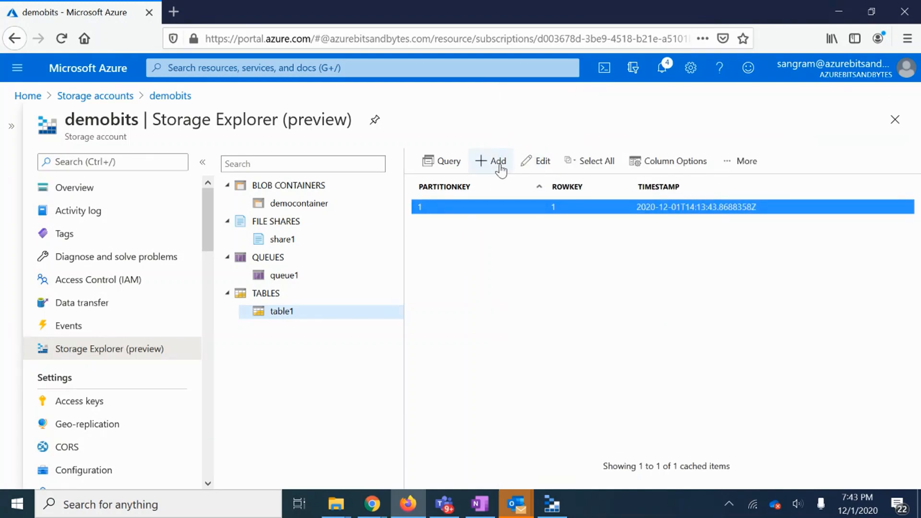
- Insert a second entity into table1 with PartitionKey 1, RowKey 2 and an added String property Name holding the person's first name
click(498, 163)
click(824, 154)
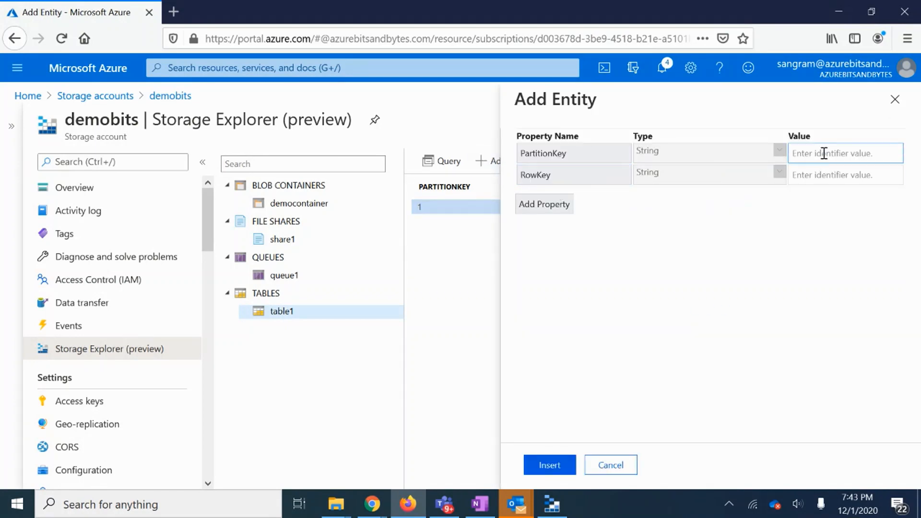
text(1)
click(825, 175)
text(2)
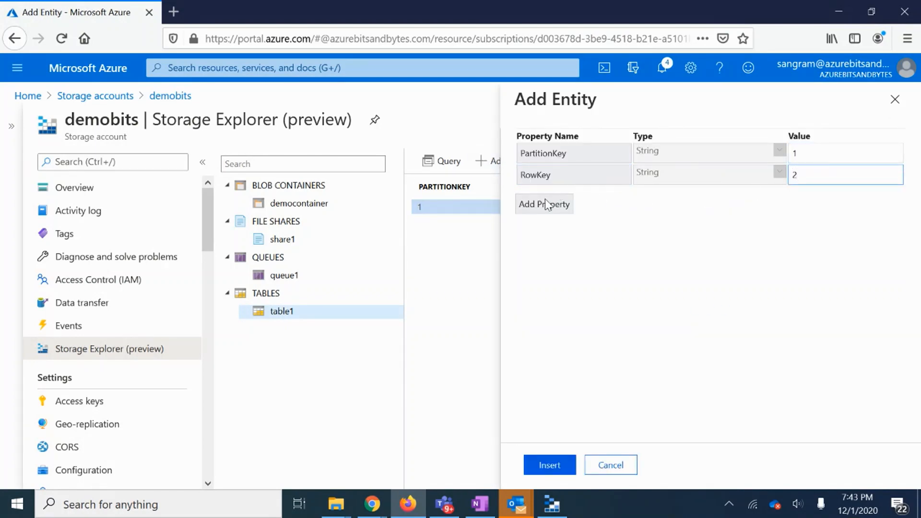
click(543, 206)
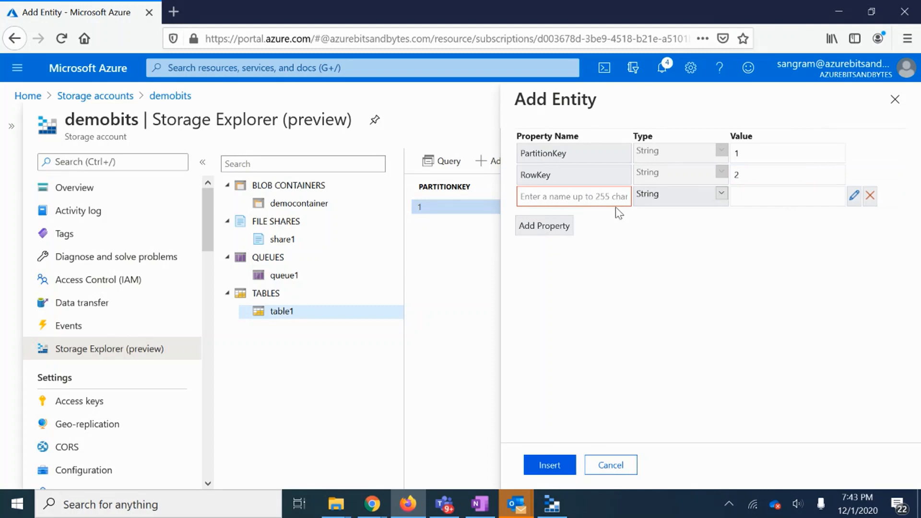
text(Name)
key(Tab)
key(Tab)
text(s)
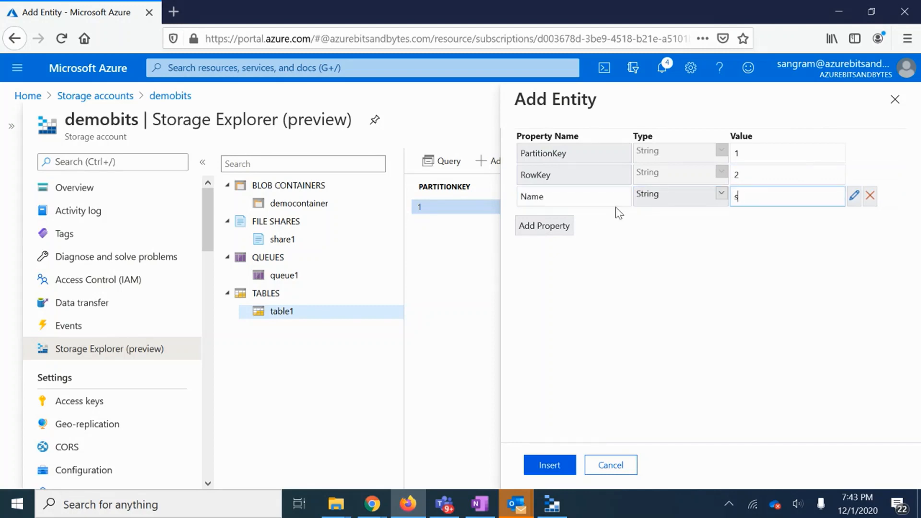
text(angram)
click(548, 468)
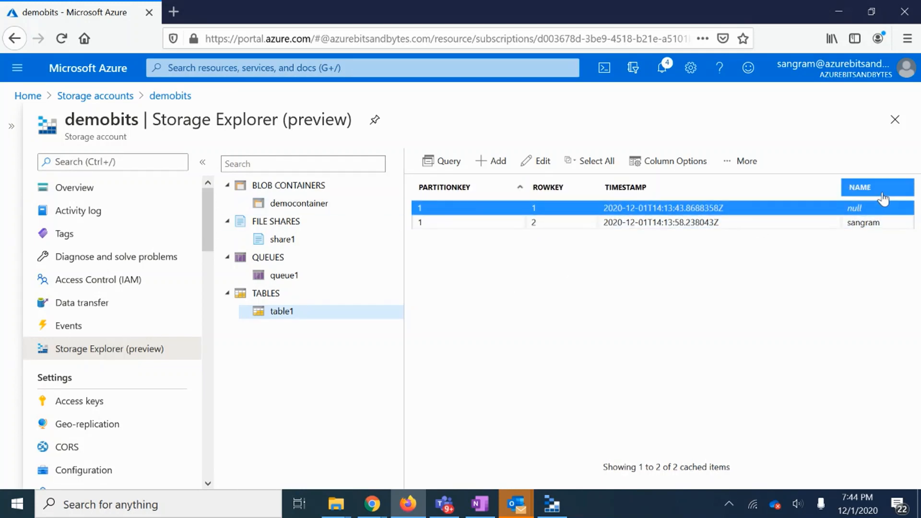
- Insert a third entity into table1 with PartitionKey 1 and RowKey 3, removing the Name property from it
click(495, 162)
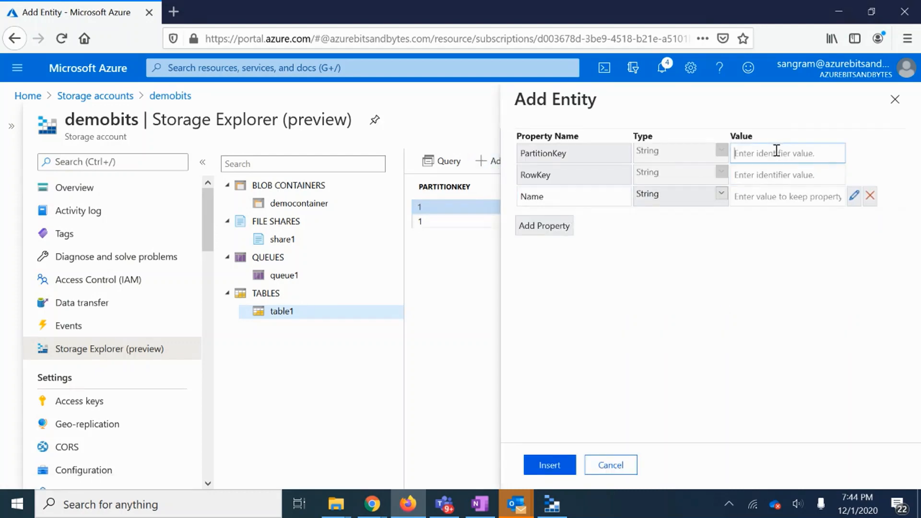
text(1)
click(774, 175)
text(3)
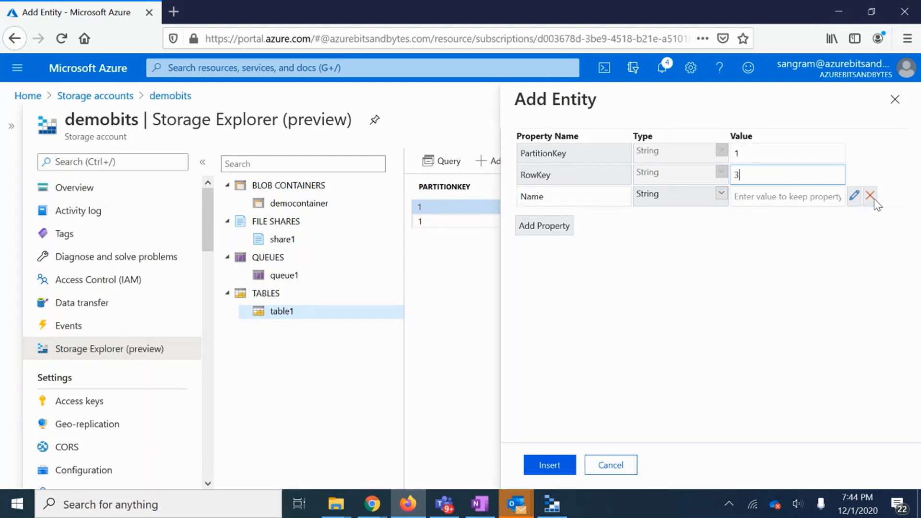
click(873, 199)
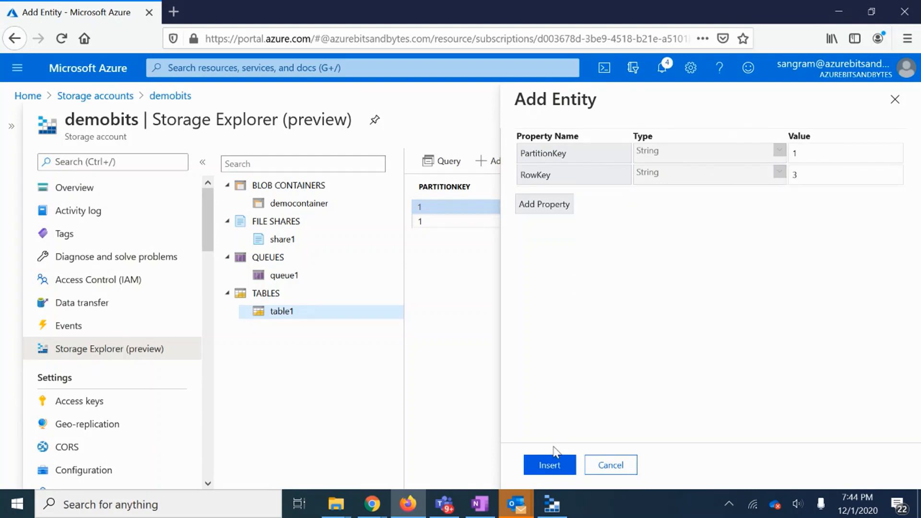
click(551, 465)
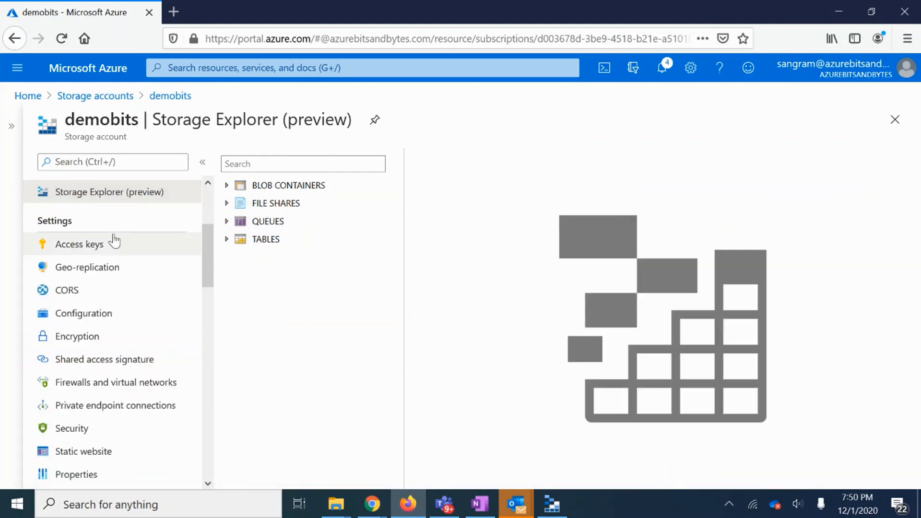
- Examine the demobits access keys and connection strings, then the account's configuration settings from performance through replication and file share access
click(120, 244)
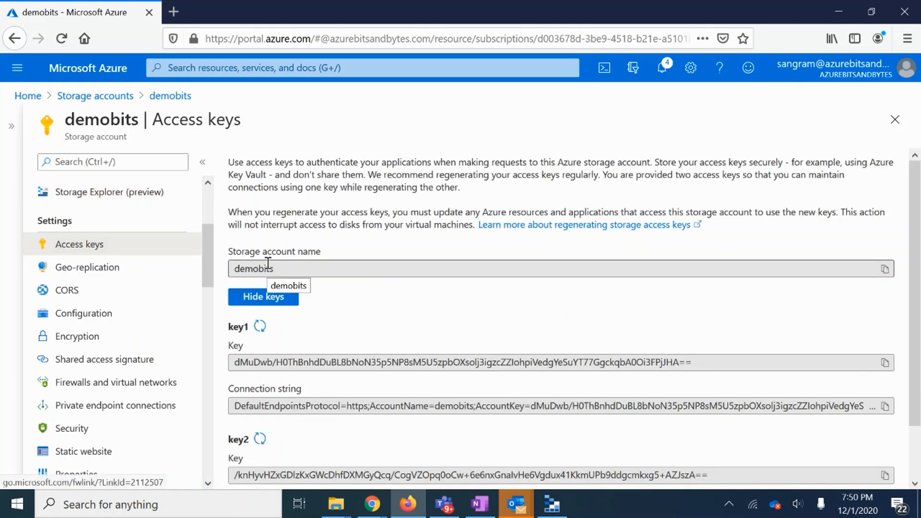
scroll(919, 266, down, 2)
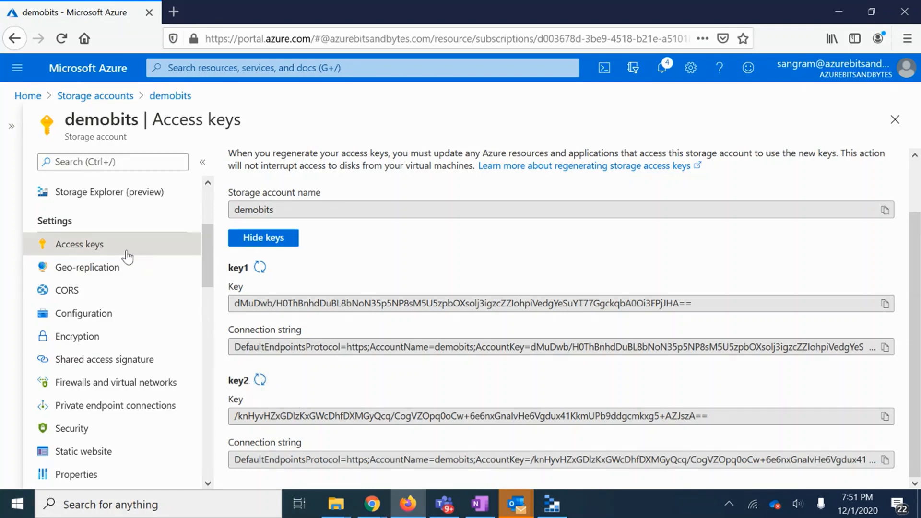
click(107, 314)
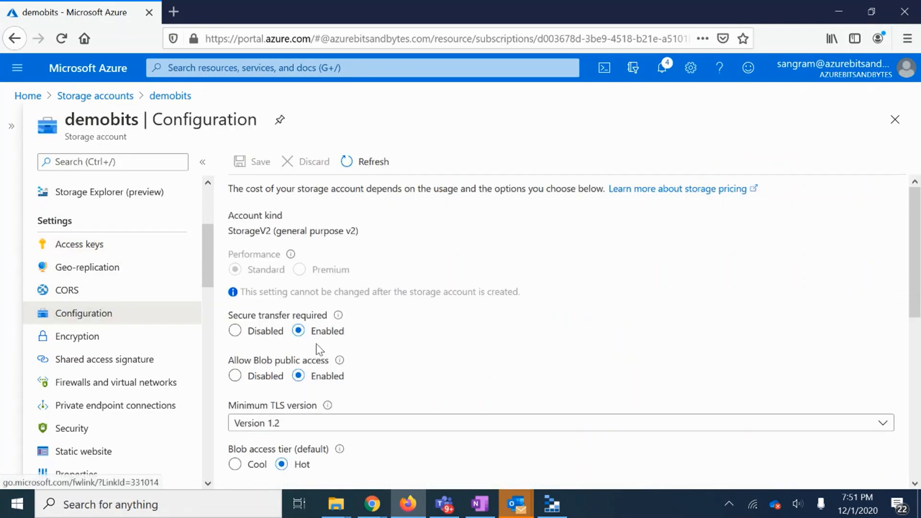
scroll(863, 280, down, 2)
scroll(527, 273, up, 2)
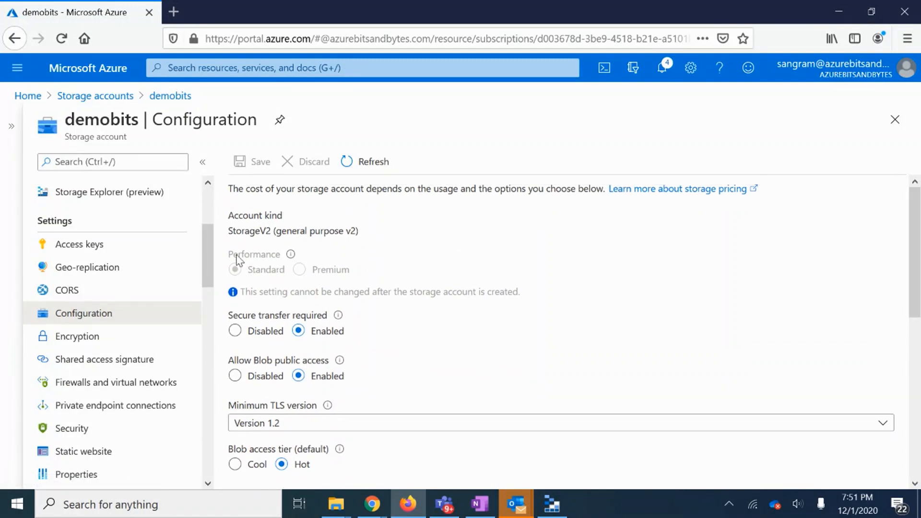
mouse_move(338, 316)
scroll(354, 287, down, 3)
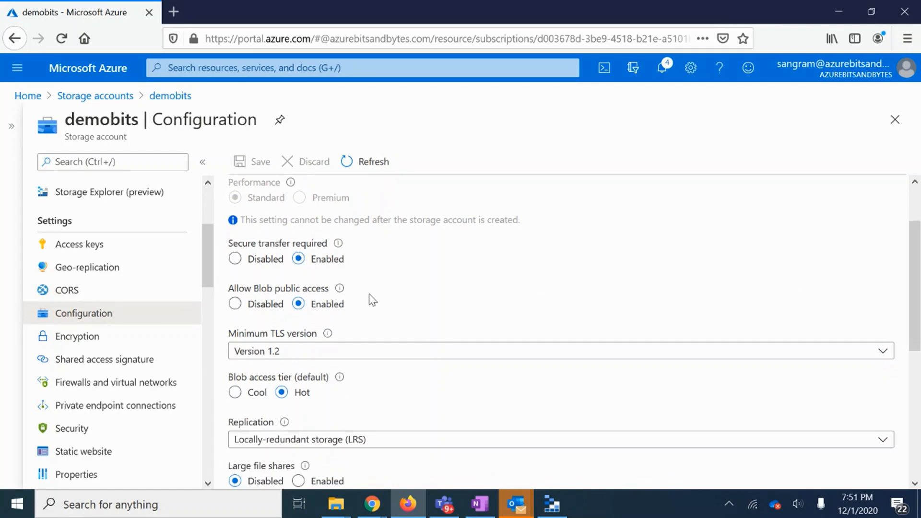
scroll(607, 331, down, 3)
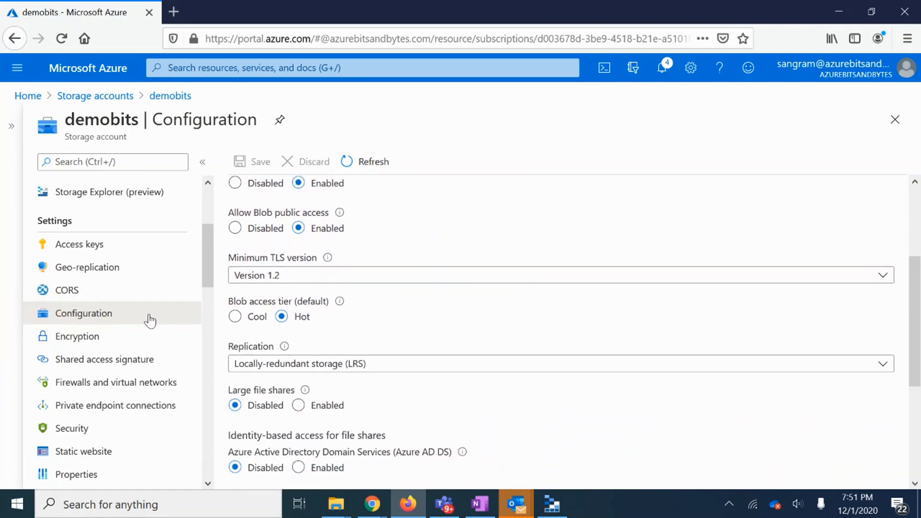
- Try customer-managed keys as the encryption type for demobits, choosing Enter key URI and then Select from key vault as the key source
click(91, 337)
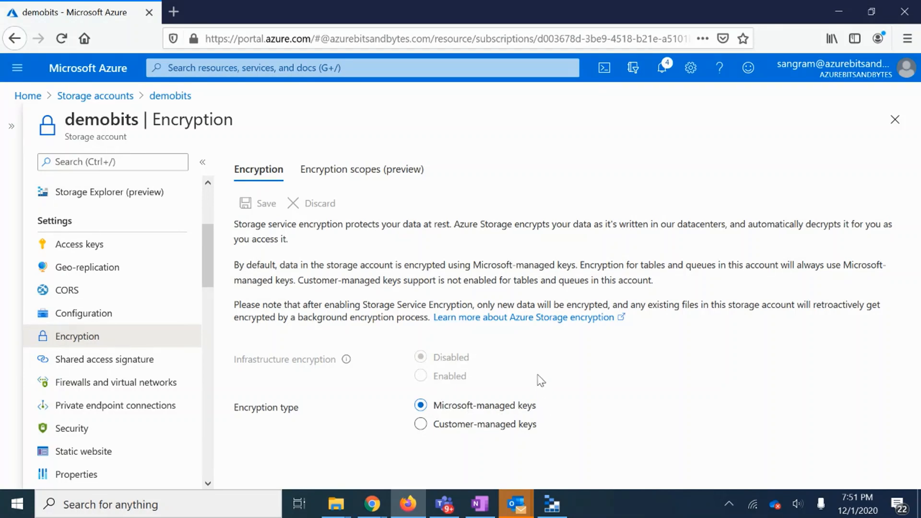
click(447, 428)
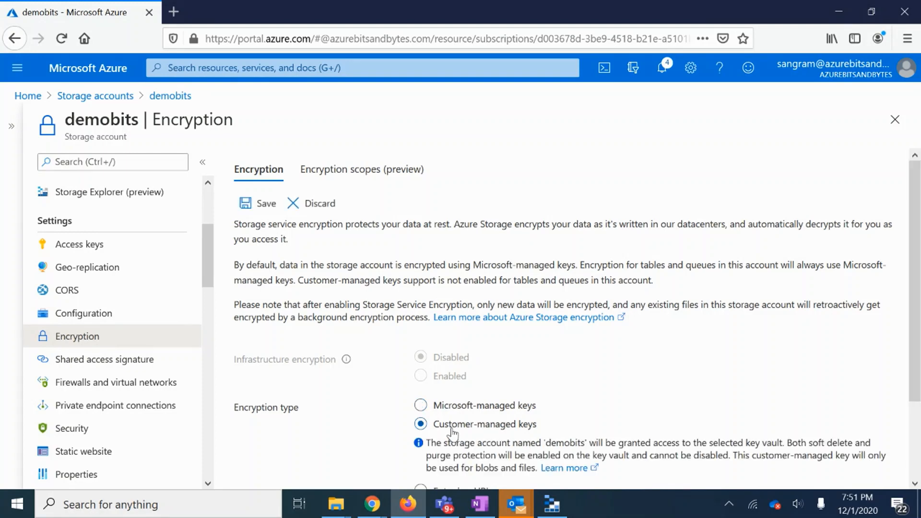
scroll(919, 297, down, 2)
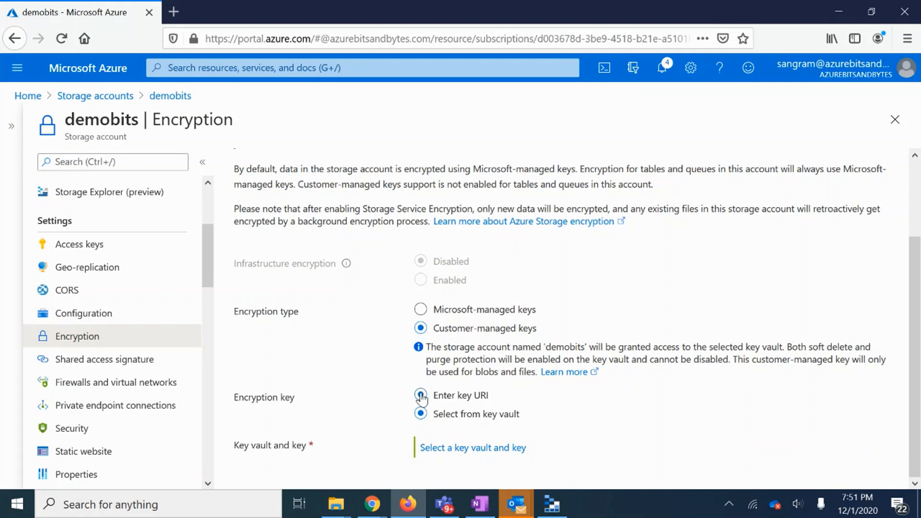
click(421, 395)
click(456, 442)
scroll(919, 463, down, 1)
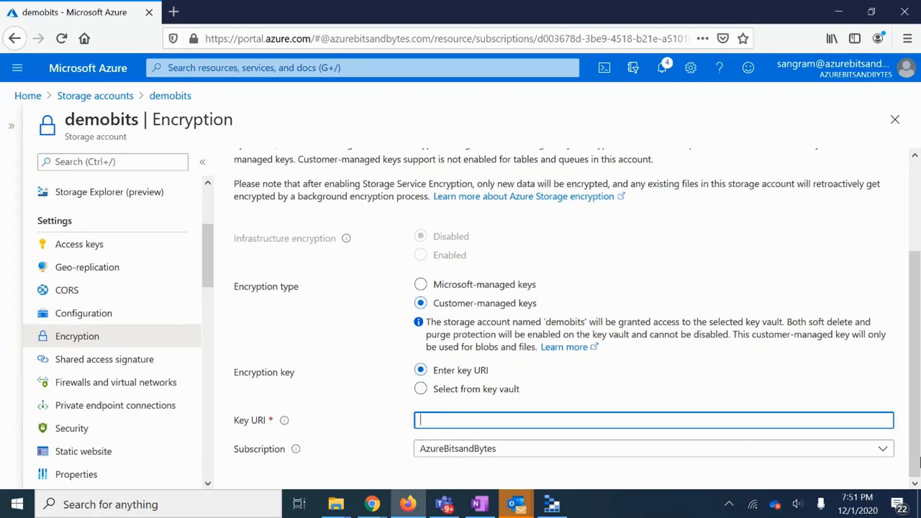
scroll(624, 190, up, 3)
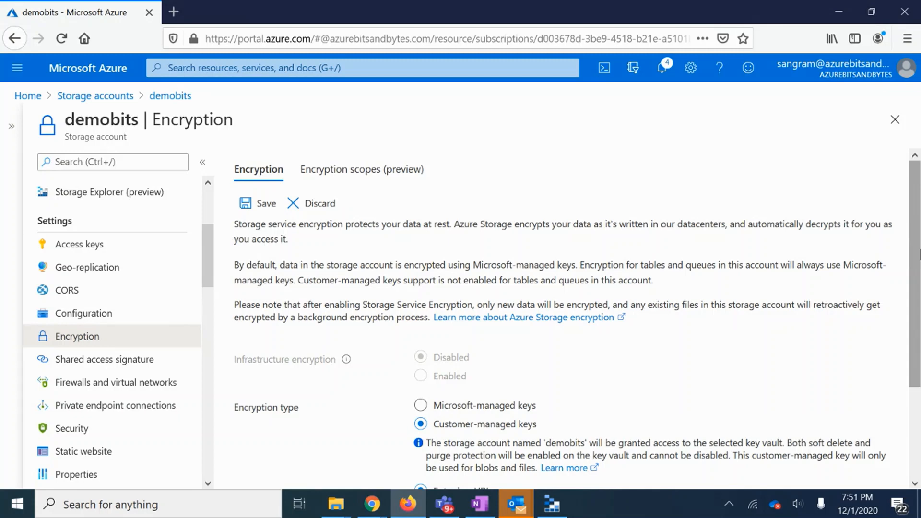
scroll(919, 254, down, 3)
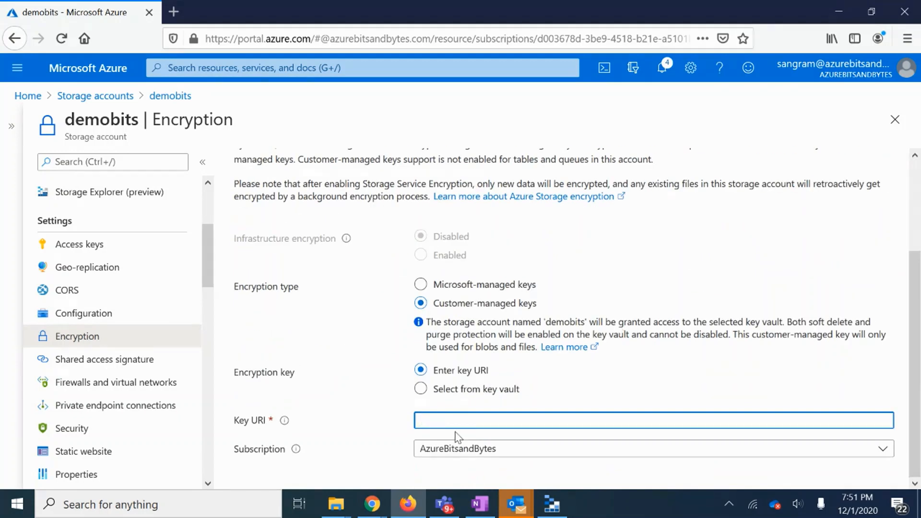
click(434, 391)
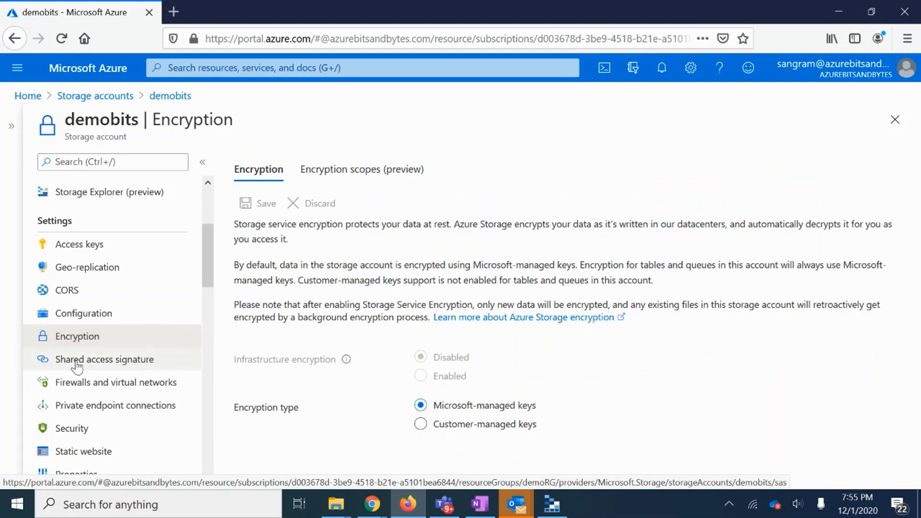
- Set up a shared access signature for demobits that allows only the Blob service and the Service resource type
click(72, 364)
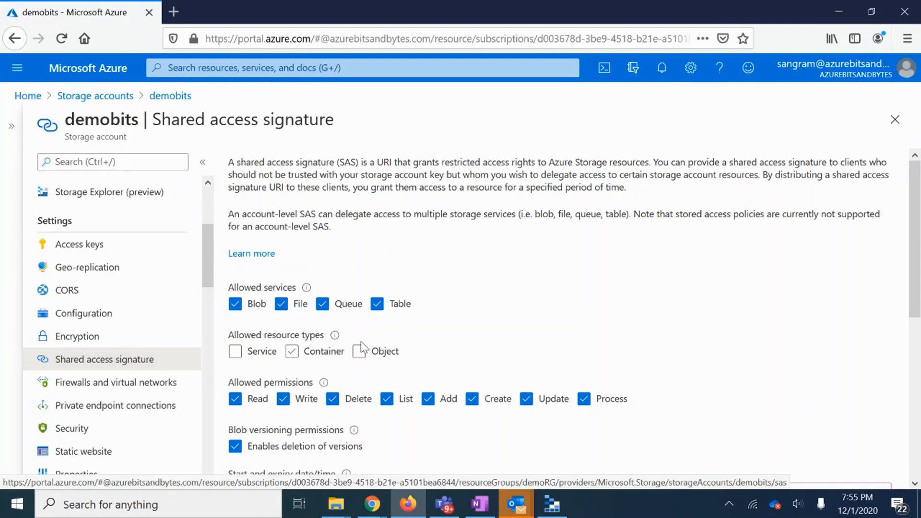
click(282, 305)
click(323, 305)
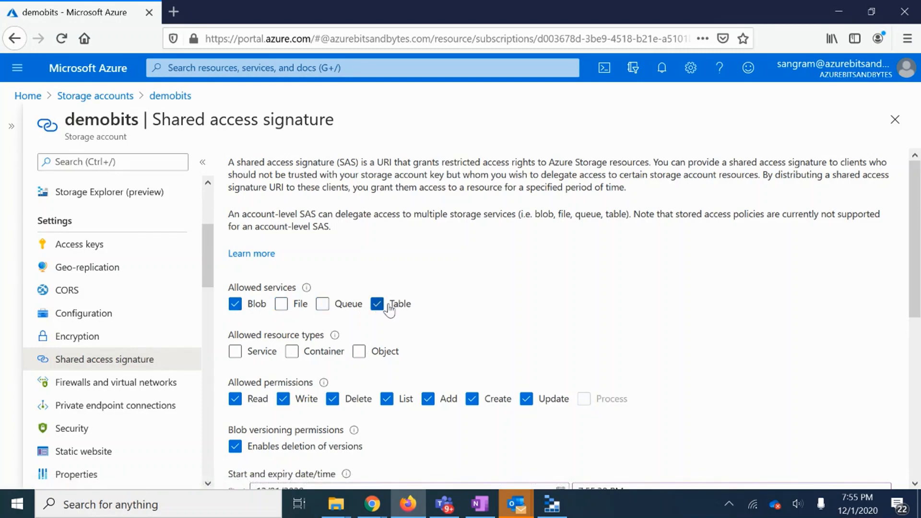
click(378, 305)
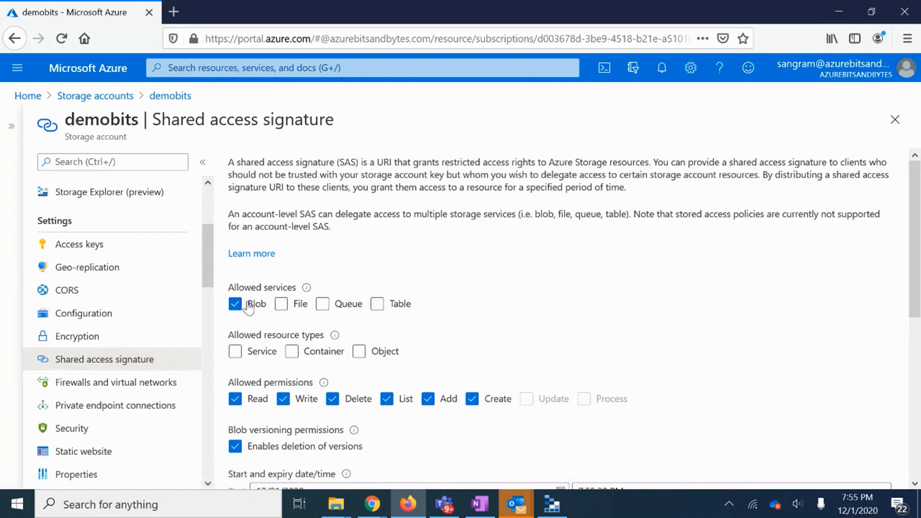
click(235, 352)
- Limit the signature's allowed permissions to Read and List by clearing Write, Delete, Add and Create
scroll(297, 343, down, 3)
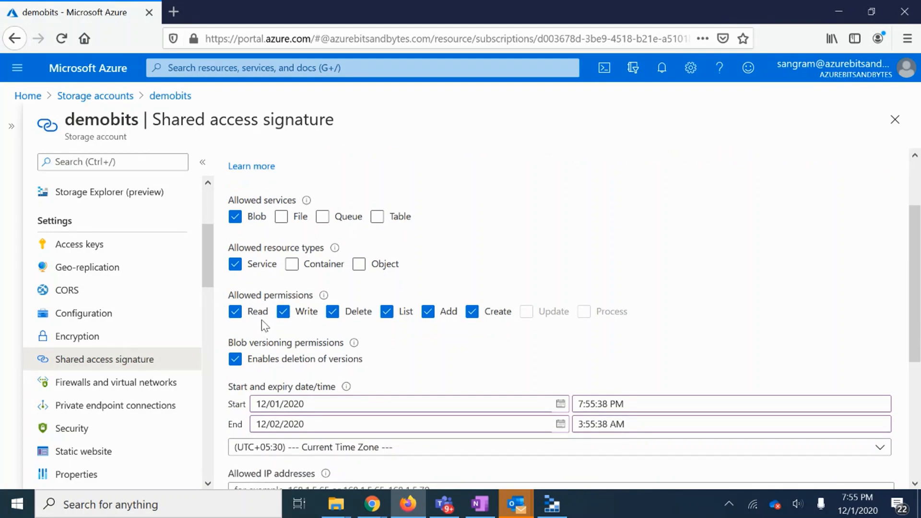
click(285, 316)
click(332, 314)
click(434, 318)
click(493, 320)
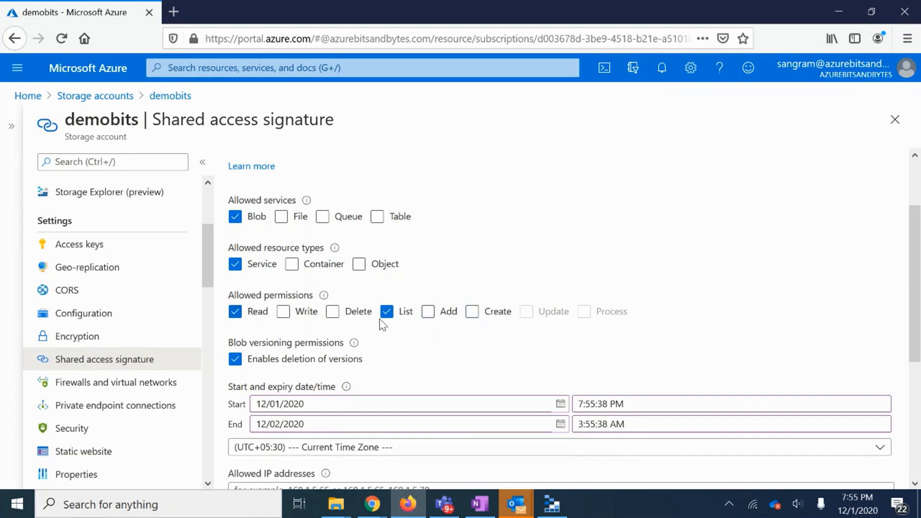
- Keep key1 as the signing key and generate the SAS and connection string
drag(919, 293, 920, 382)
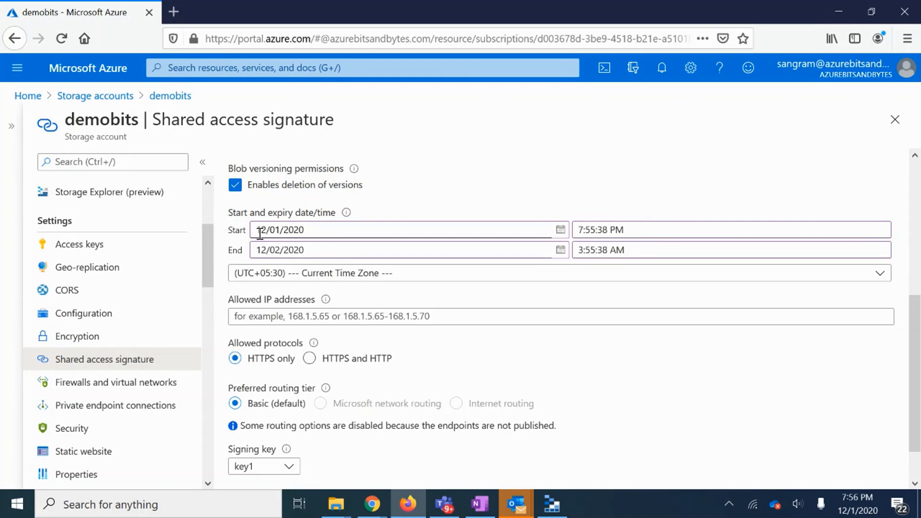
scroll(914, 374, down, 2)
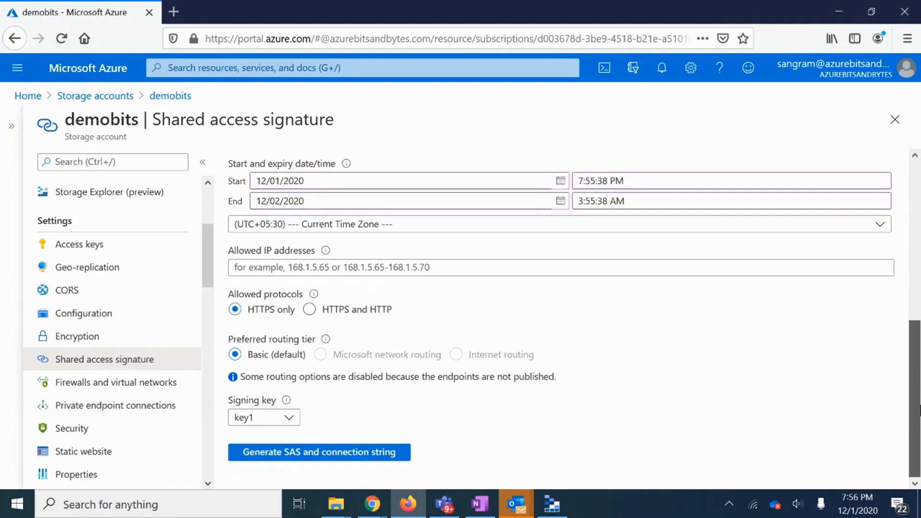
click(280, 422)
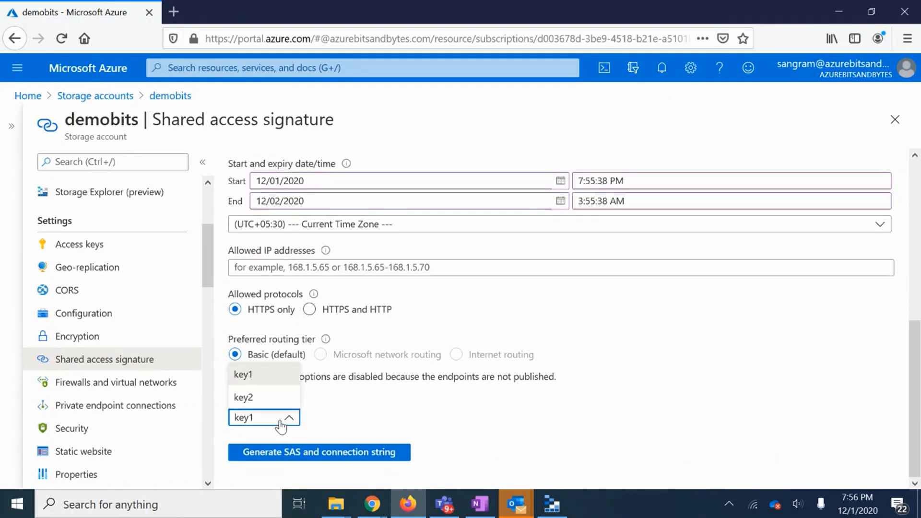
click(388, 408)
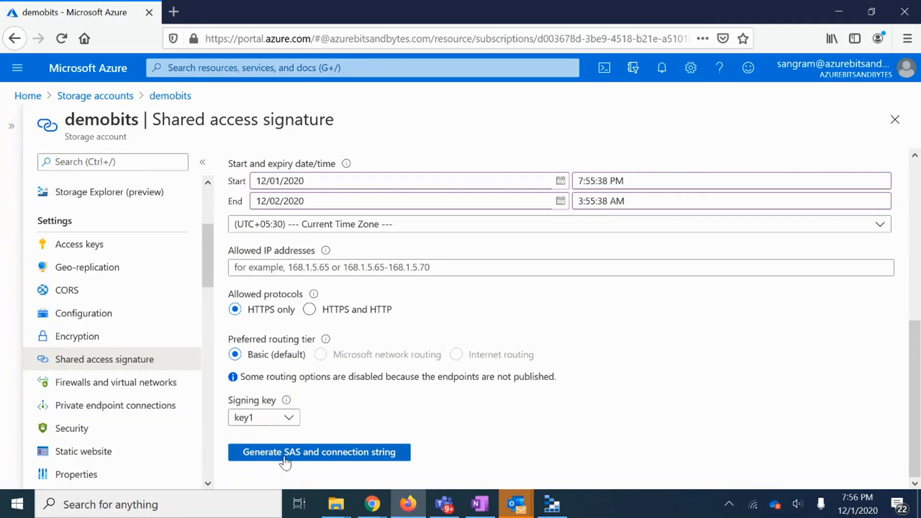
click(267, 422)
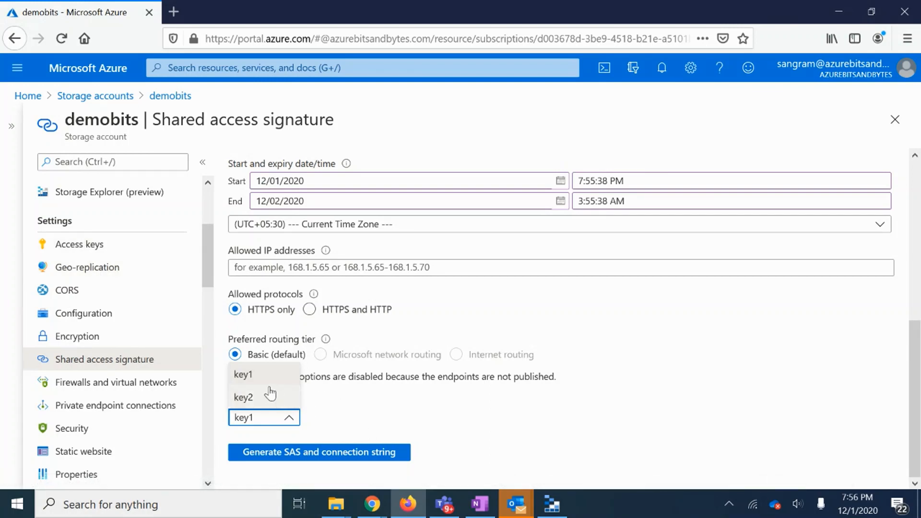
click(259, 375)
click(320, 458)
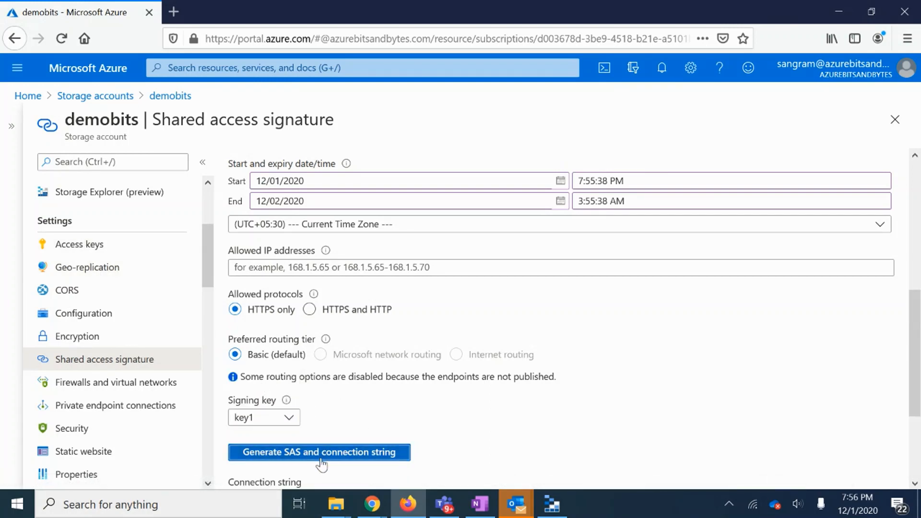
- Examine the generated connection string, SAS token and Blob service SAS URL, and review the permissions and validity period behind them
scroll(909, 389, down, 3)
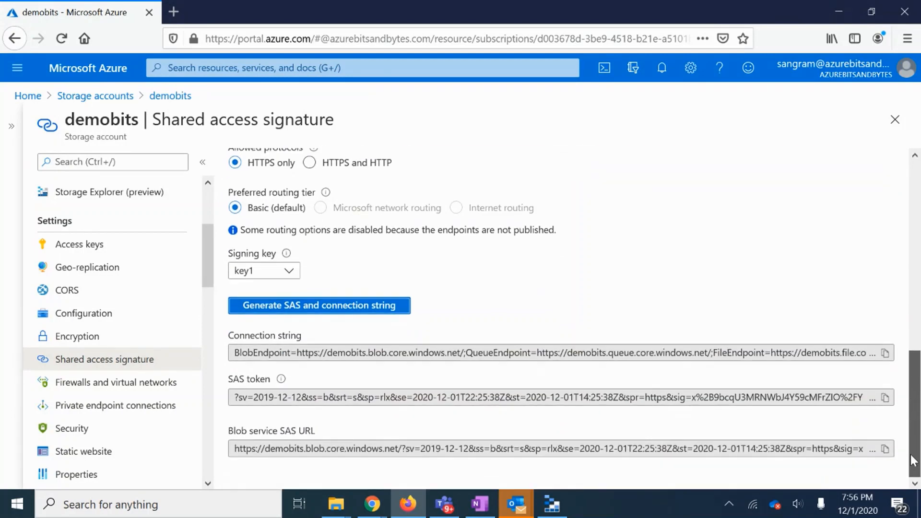
click(239, 353)
drag(238, 352, 326, 352)
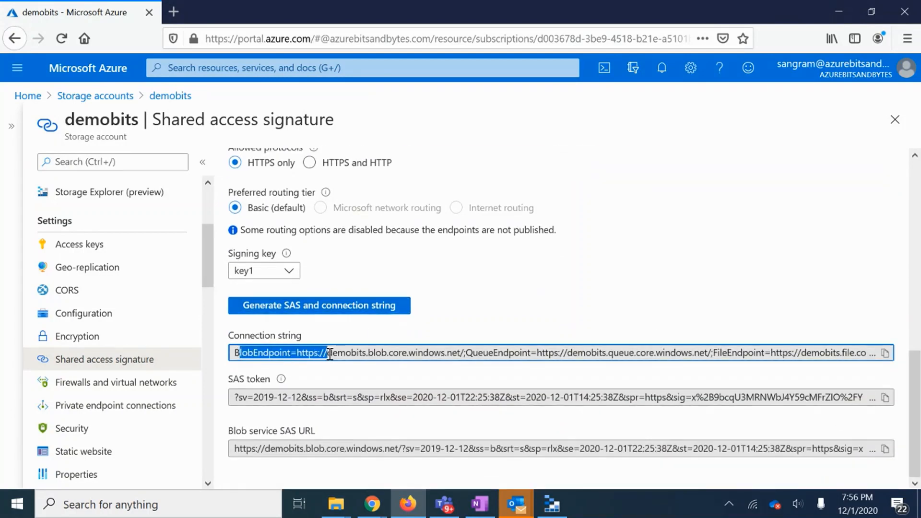
drag(238, 398, 287, 406)
drag(235, 448, 341, 448)
click(391, 452)
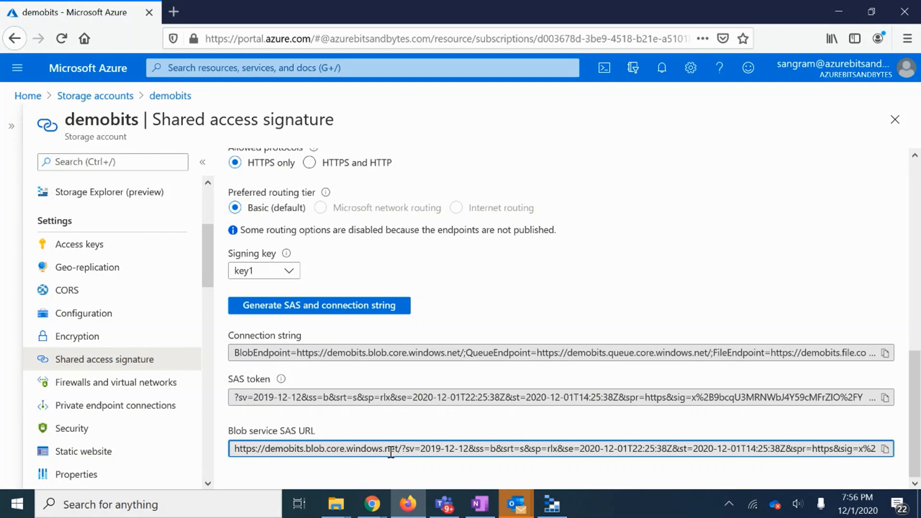
triple_click(312, 449)
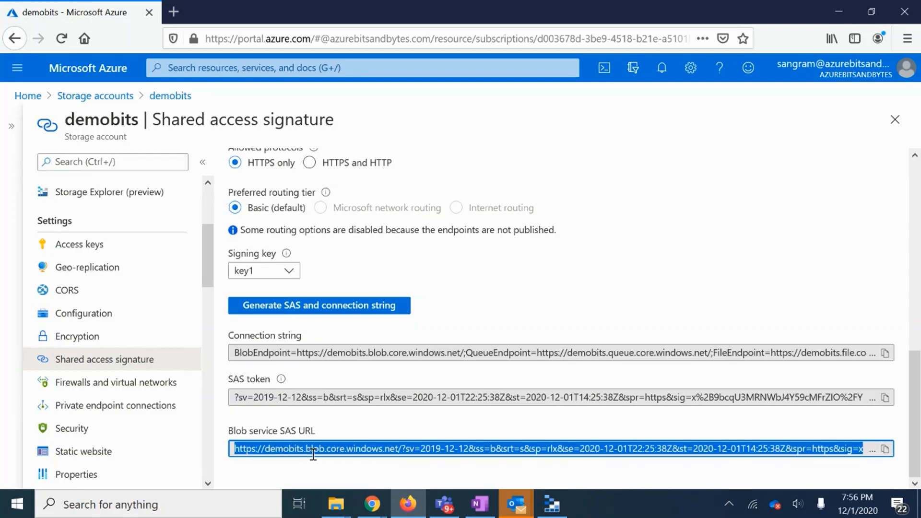
drag(913, 455, 916, 314)
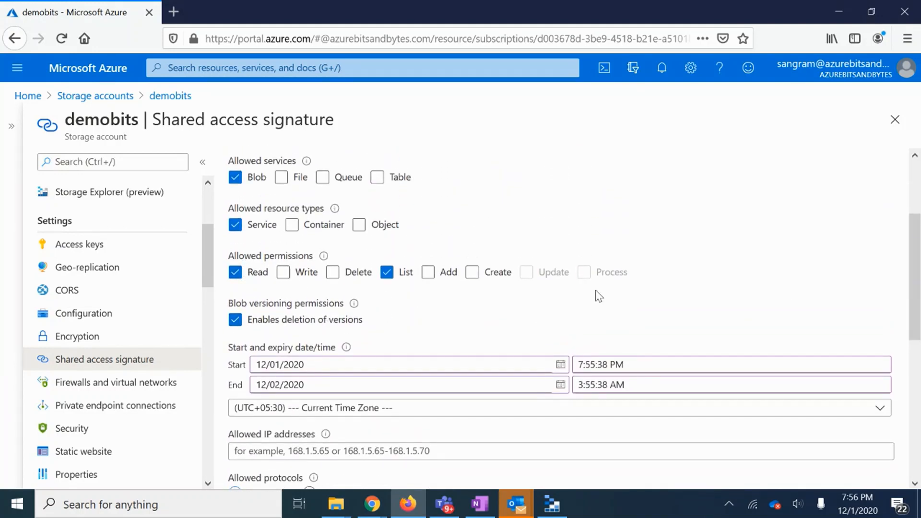
scroll(599, 296, down, 2)
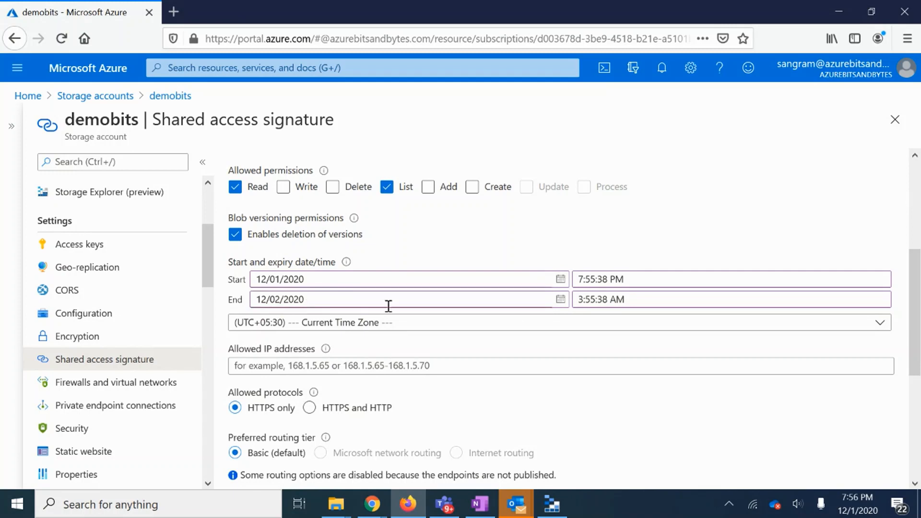
scroll(388, 305, down, 5)
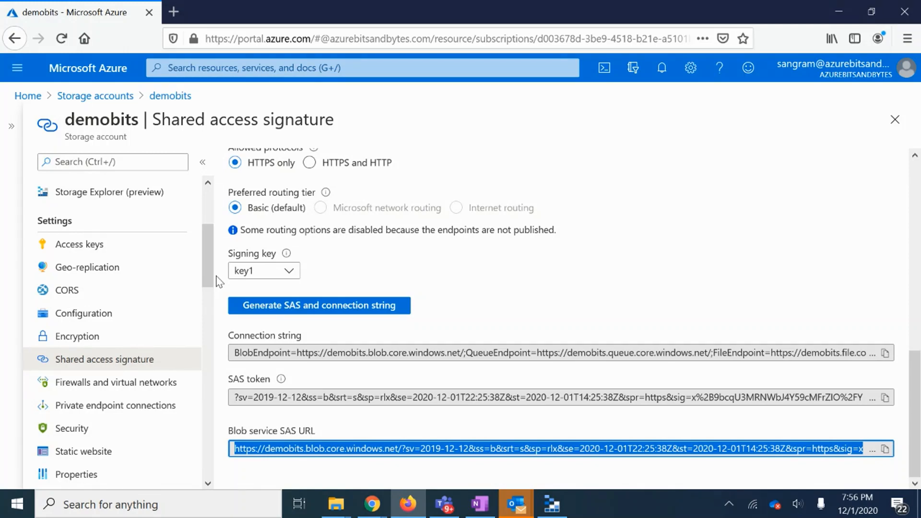
- Generate a shared access signature for the blob container democontainer through Storage Explorer, keeping the default validity period and permissions
scroll(201, 257, up, 3)
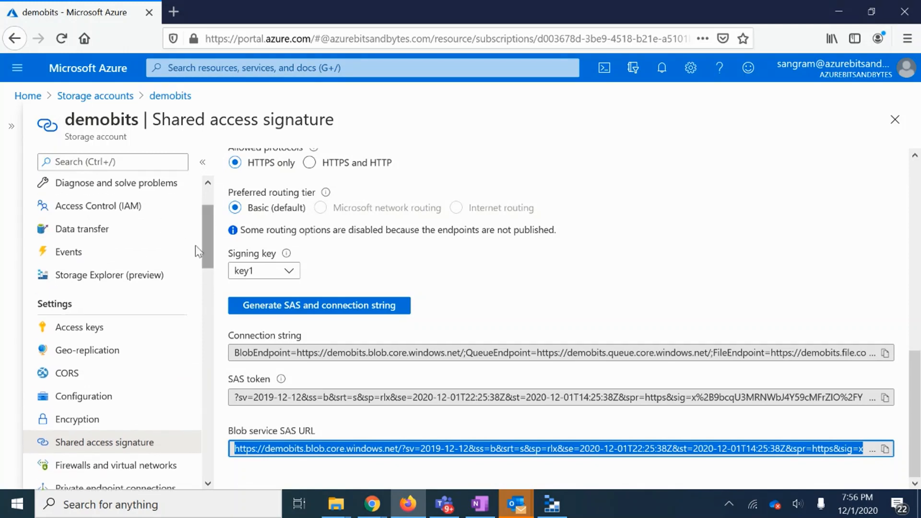
click(82, 287)
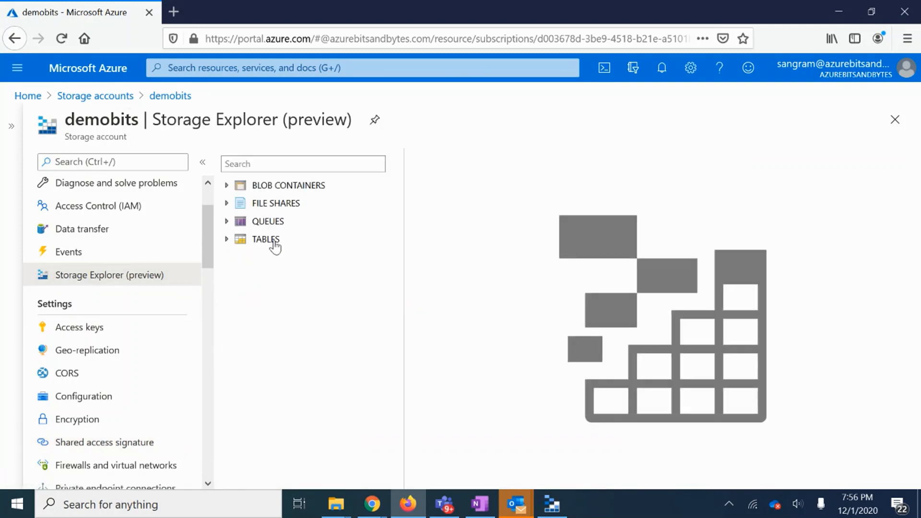
click(227, 185)
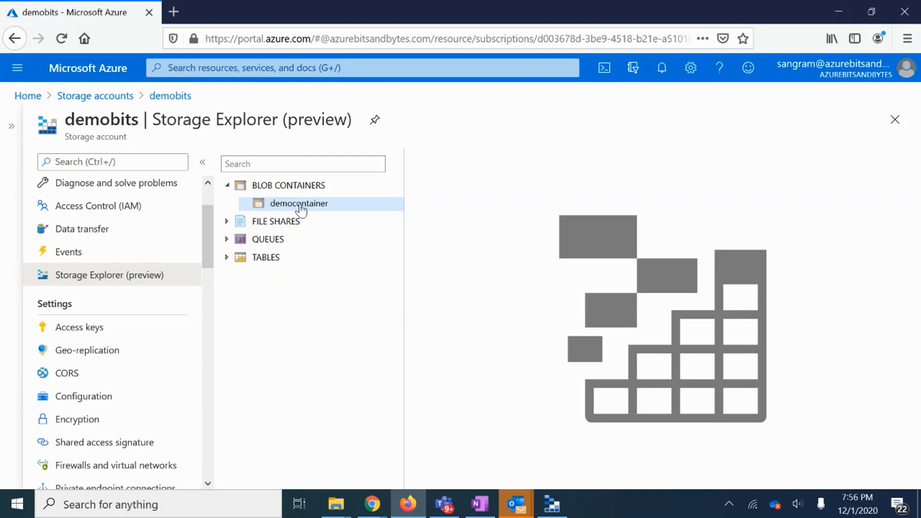
right_click(300, 206)
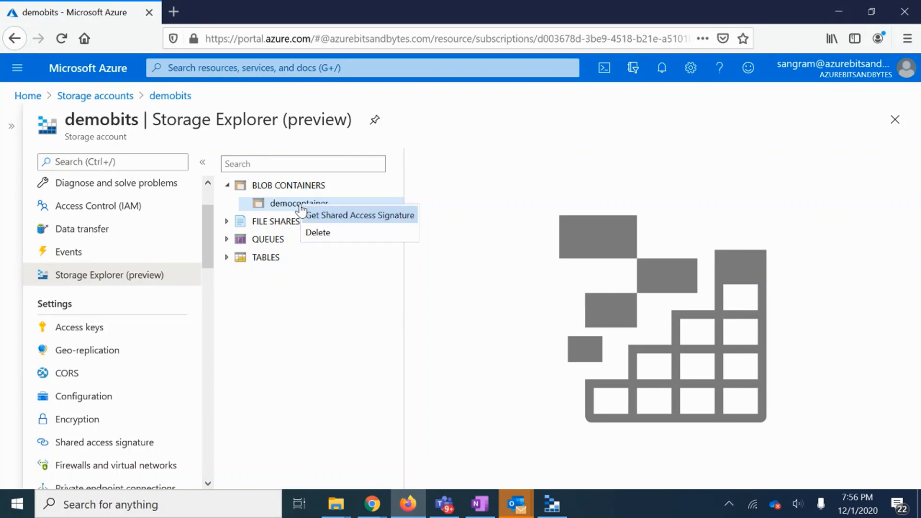
click(333, 220)
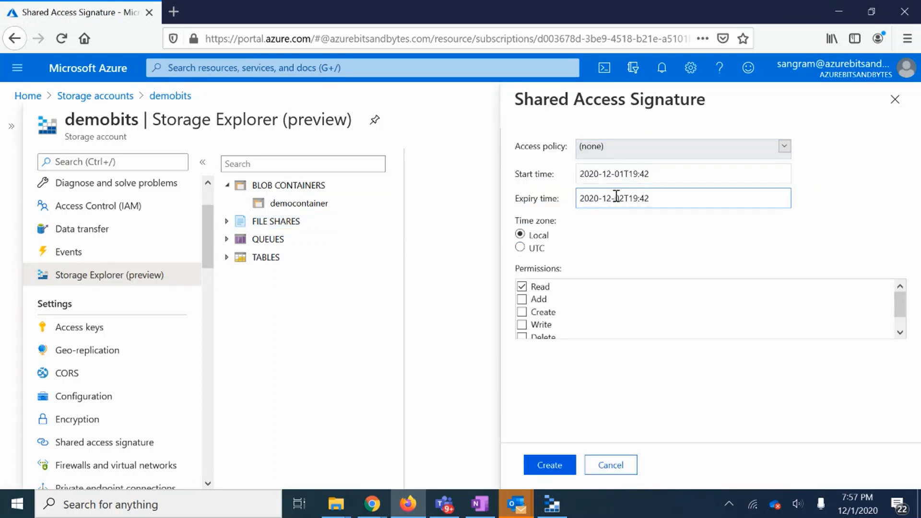
mouse_move(896, 308)
mouse_down()
mouse_move(899, 297)
mouse_move(905, 329)
mouse_move(899, 297)
mouse_up()
click(543, 467)
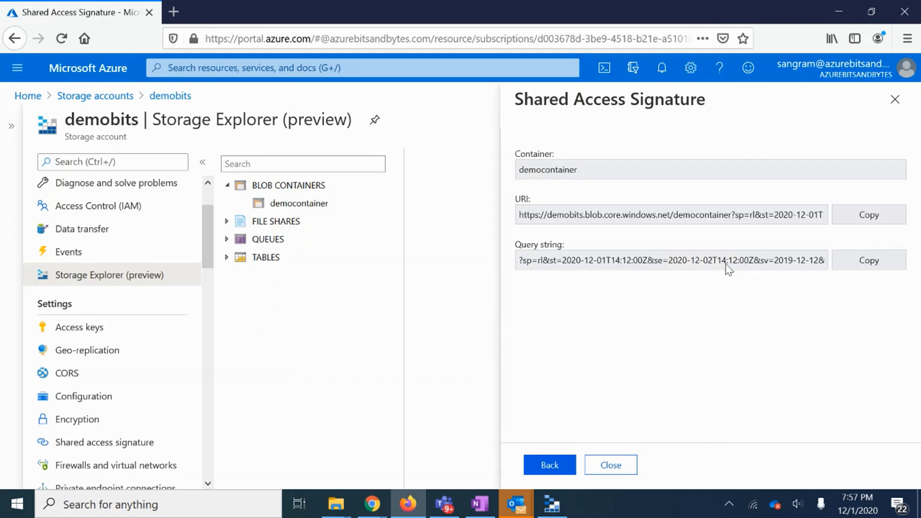
- Examine the URI generated for democontainer's shared access signature, and close the signature details
drag(517, 214, 847, 206)
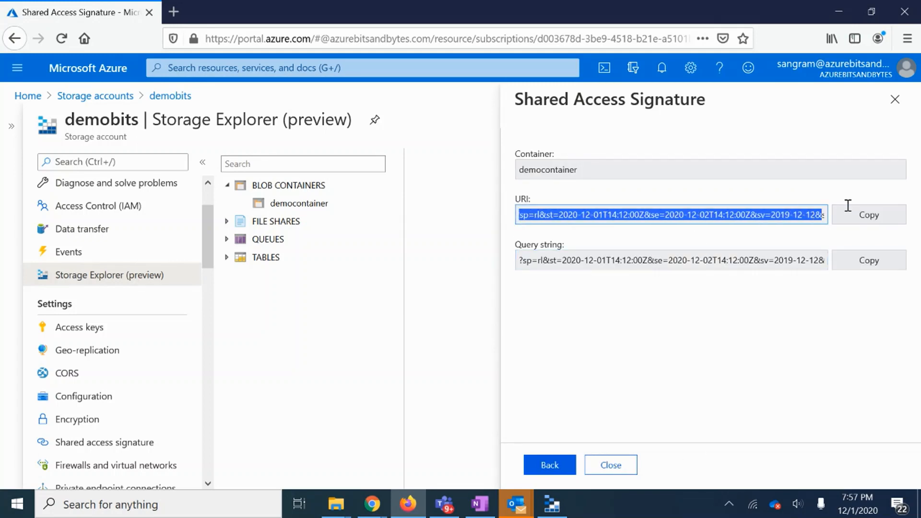
click(699, 230)
drag(688, 214, 684, 210)
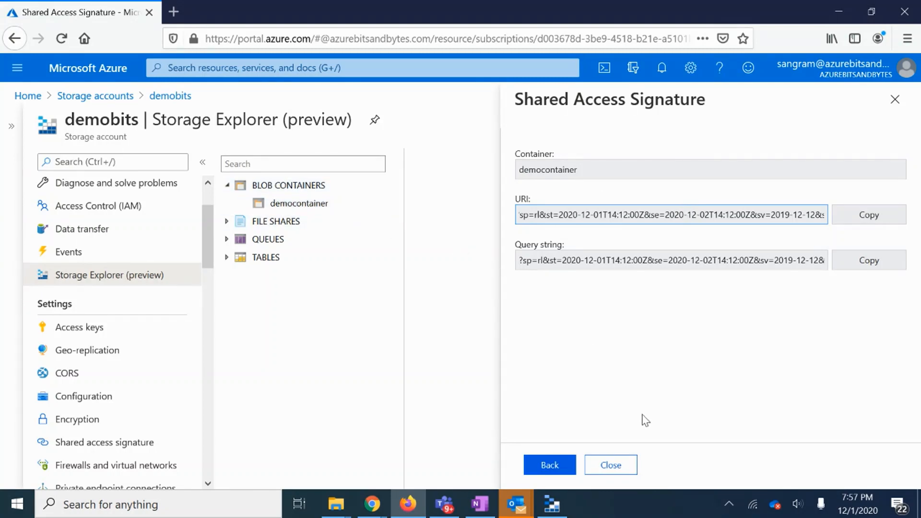
click(625, 469)
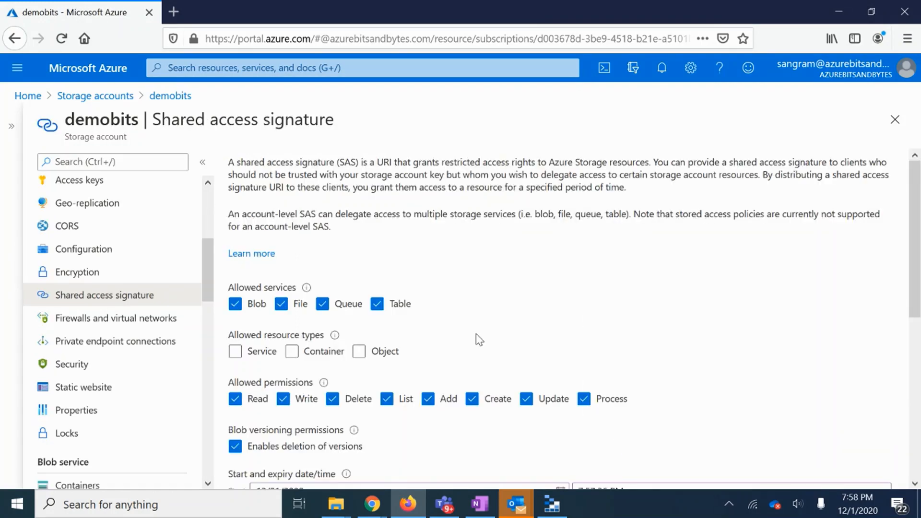
- Add a Read-only lock named ReadOnly to the demobits storage account
click(91, 435)
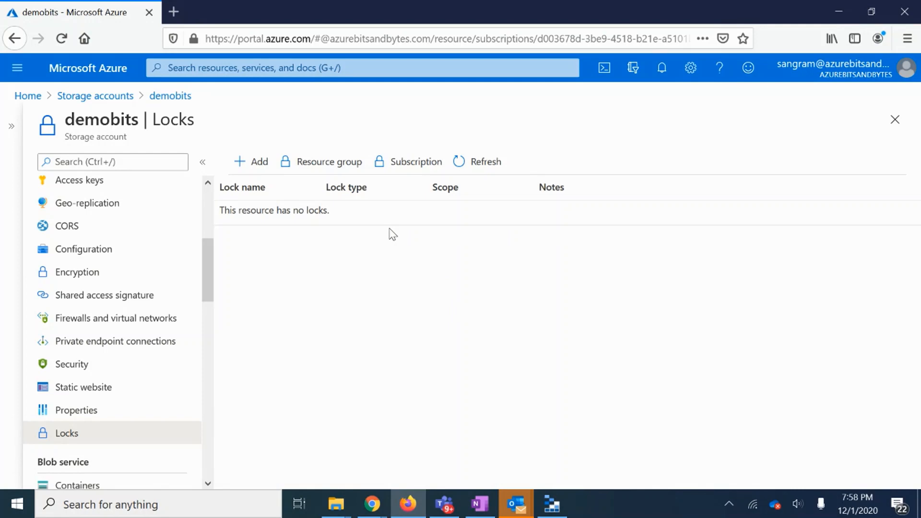
click(254, 161)
click(469, 247)
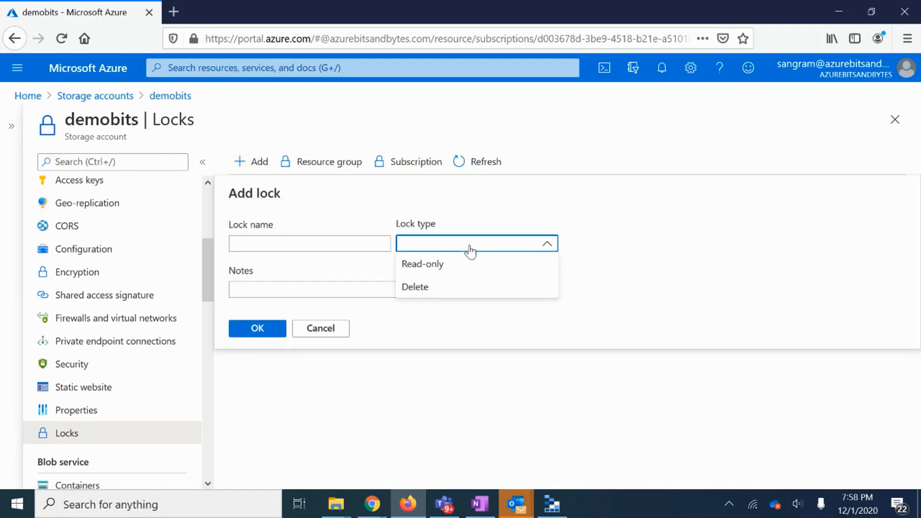
click(441, 269)
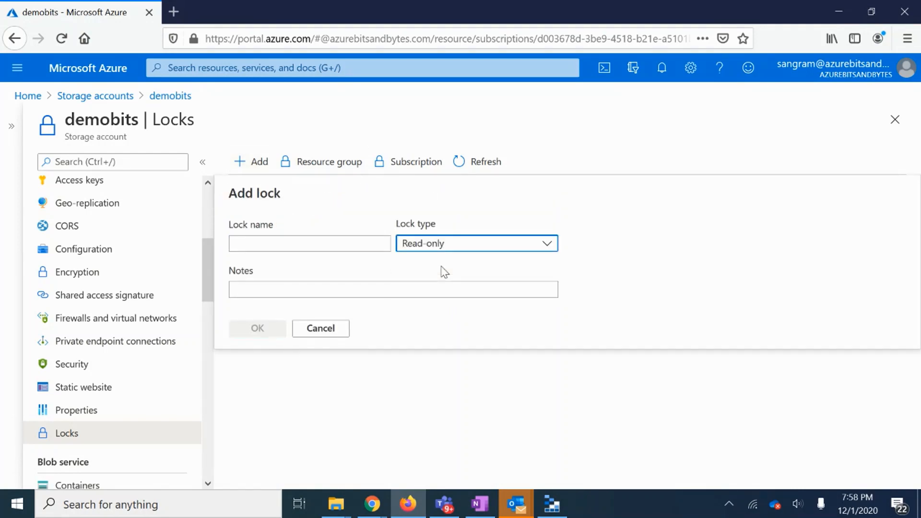
click(302, 245)
text(ReadOnly)
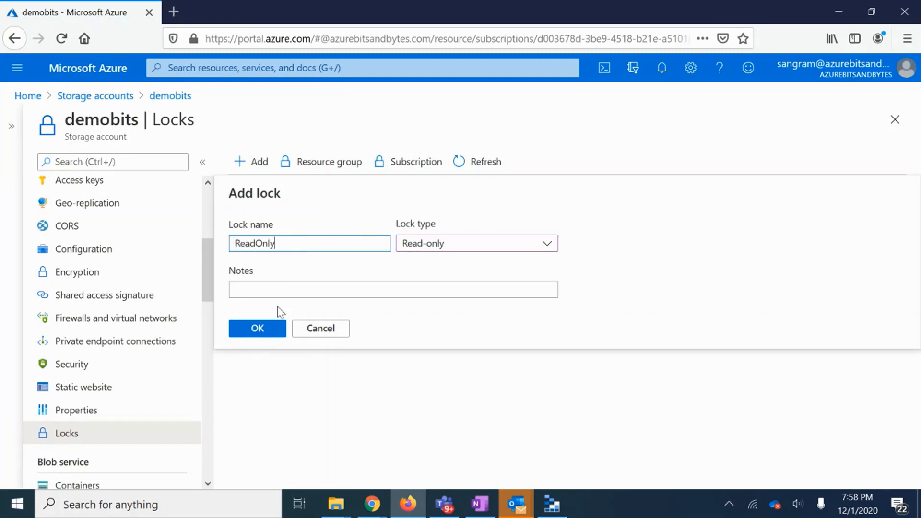
click(262, 334)
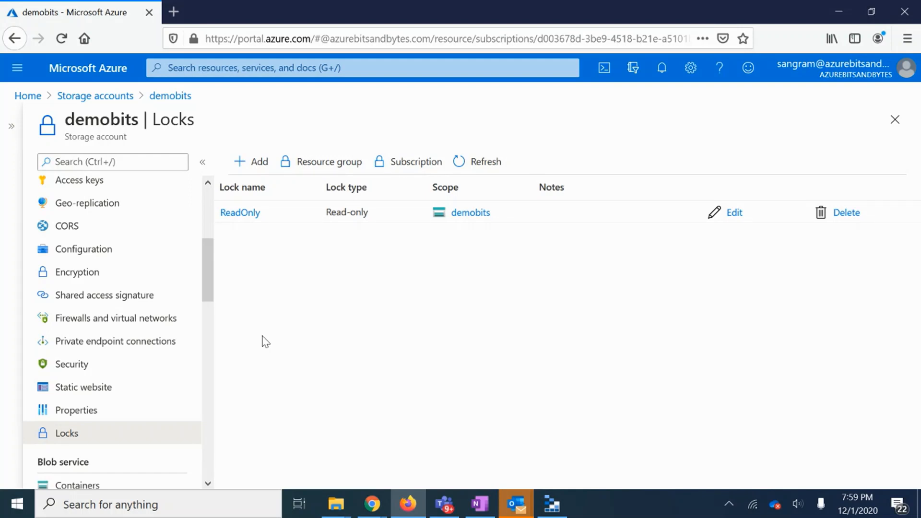
- Add a second lock named donotdelete with the lock type Delete to demobits
click(259, 164)
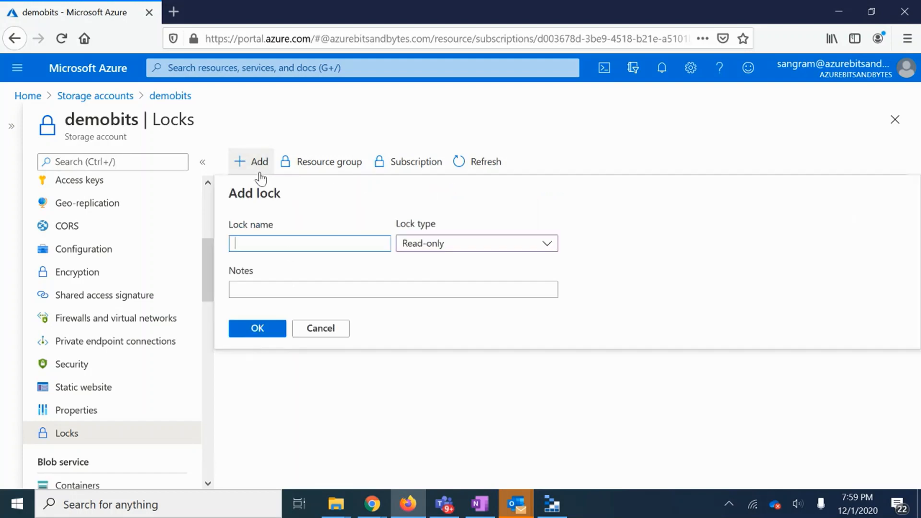
click(434, 245)
click(432, 289)
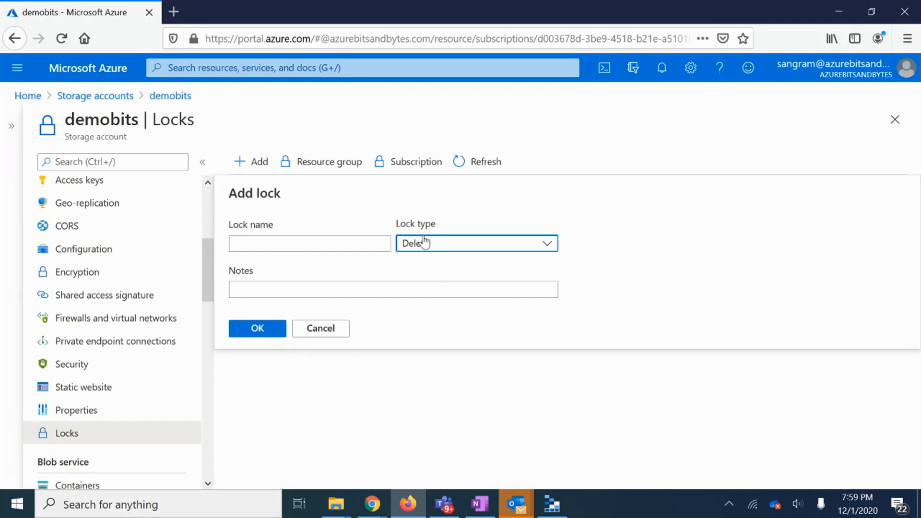
click(352, 246)
text(d)
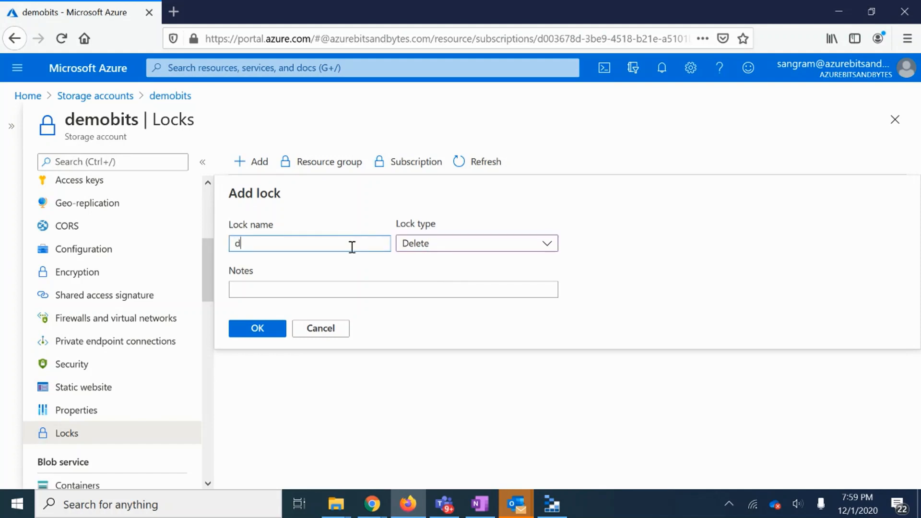
text(onotdelete)
click(272, 331)
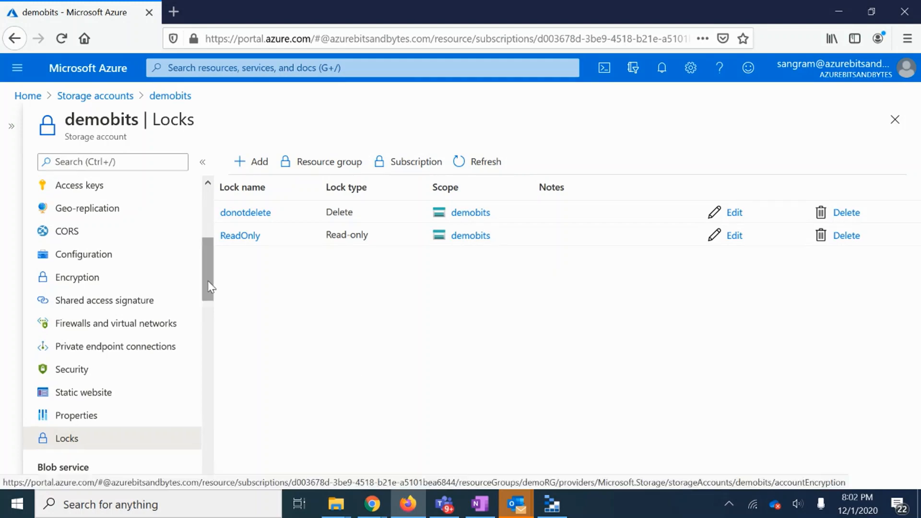
- Open the overview of the demobits storage account
scroll(113, 311, up, 5)
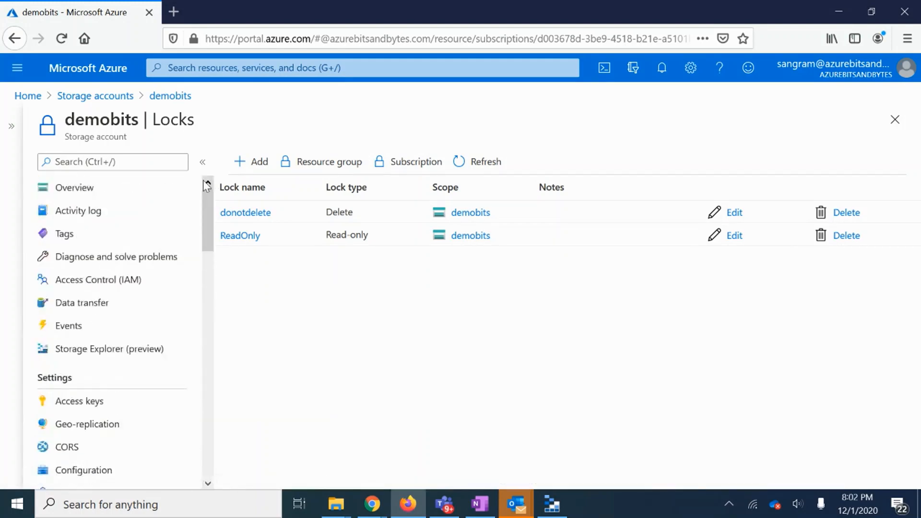
click(134, 195)
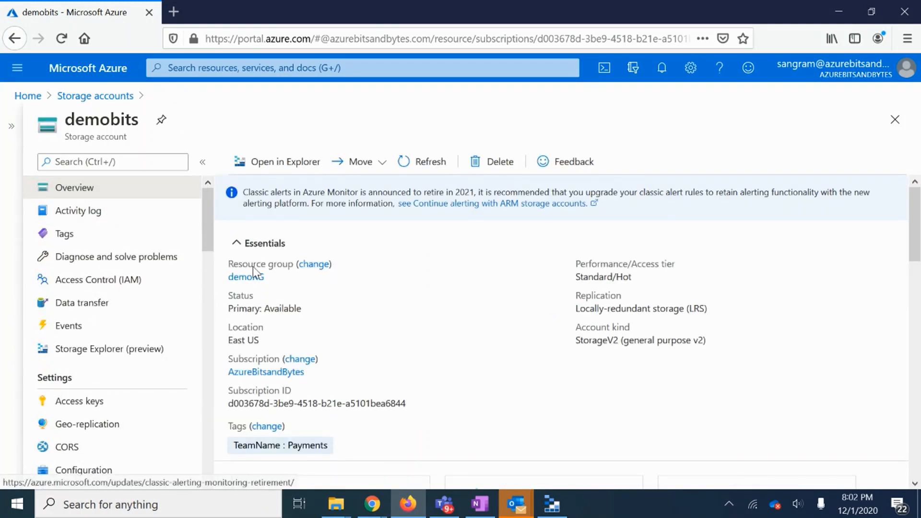